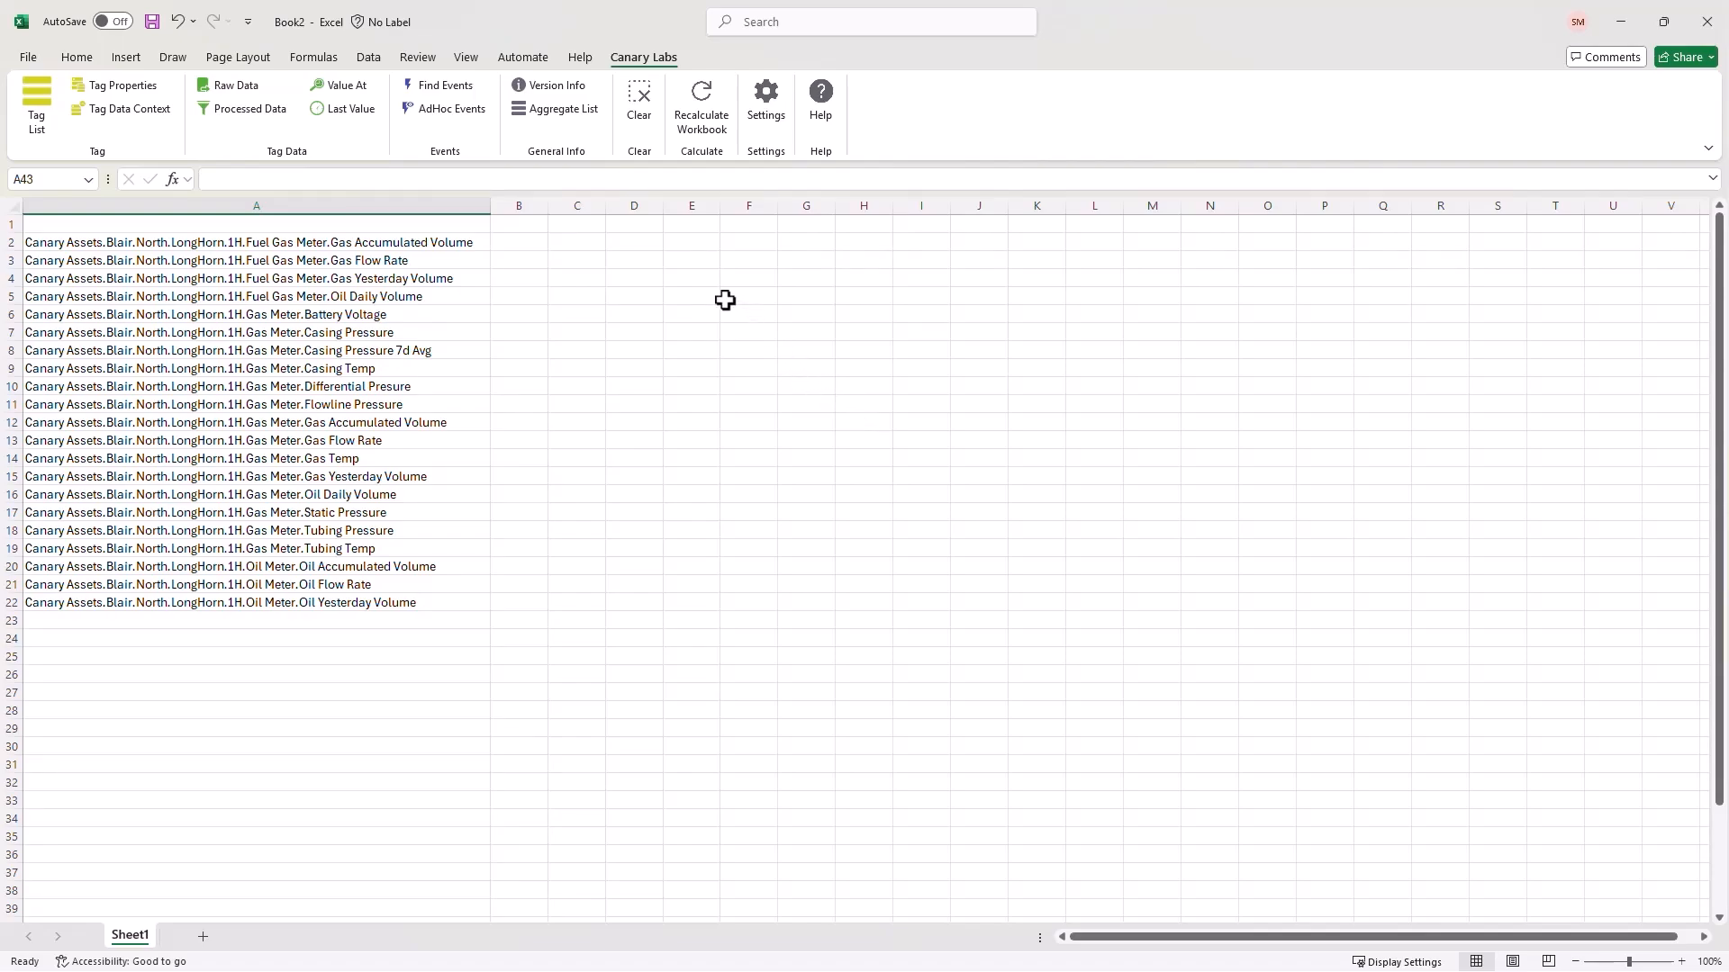
Step: Output the aggregate list at cell E1 with column E fitted to the names, and clear the list again
{"action": "left_click", "coordinate": [694, 226]}
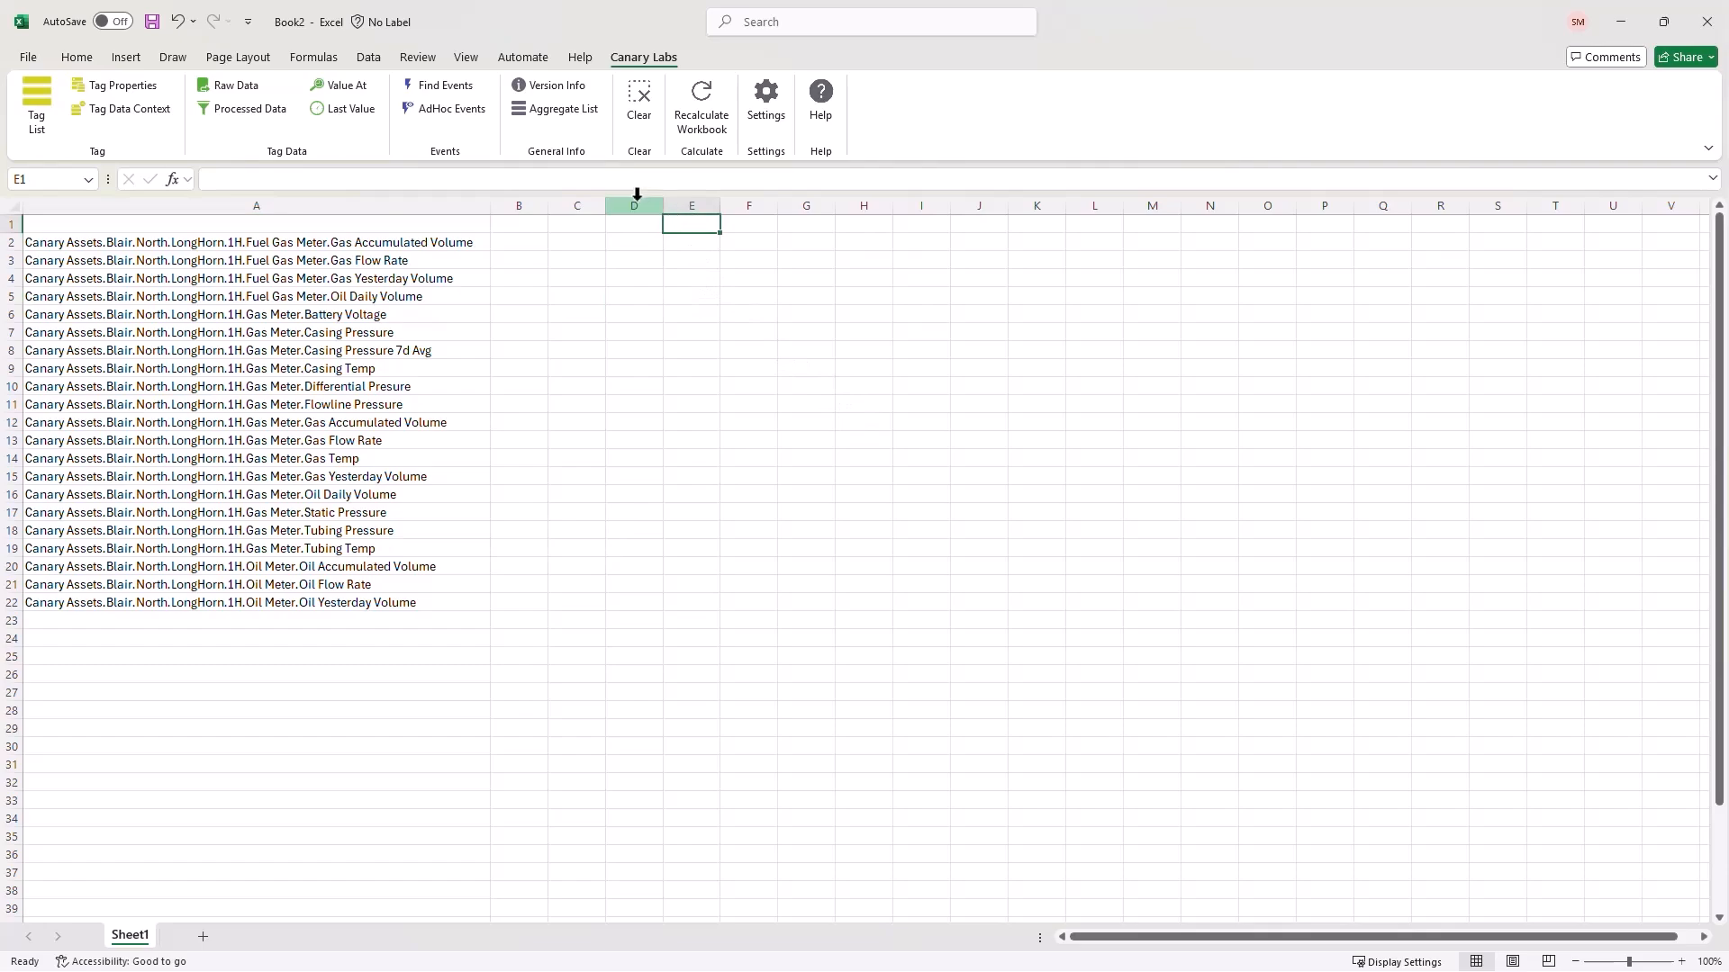
{"action": "left_click", "coordinate": [556, 110]}
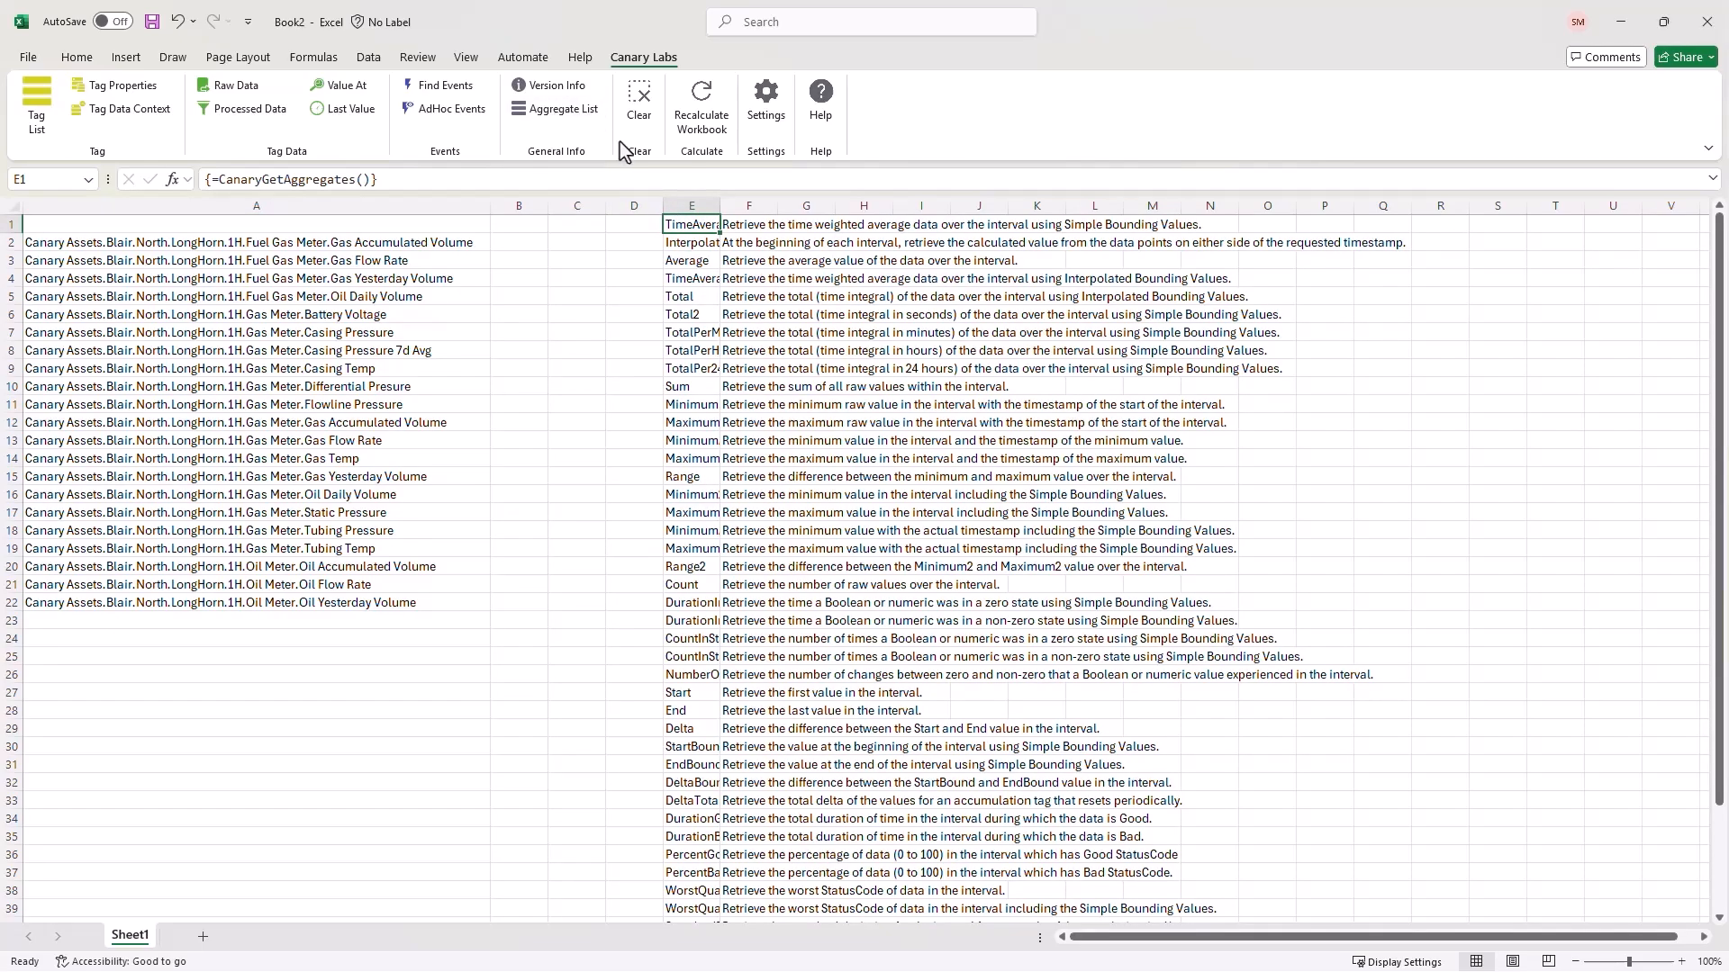
{"action": "double_click", "coordinate": [720, 205]}
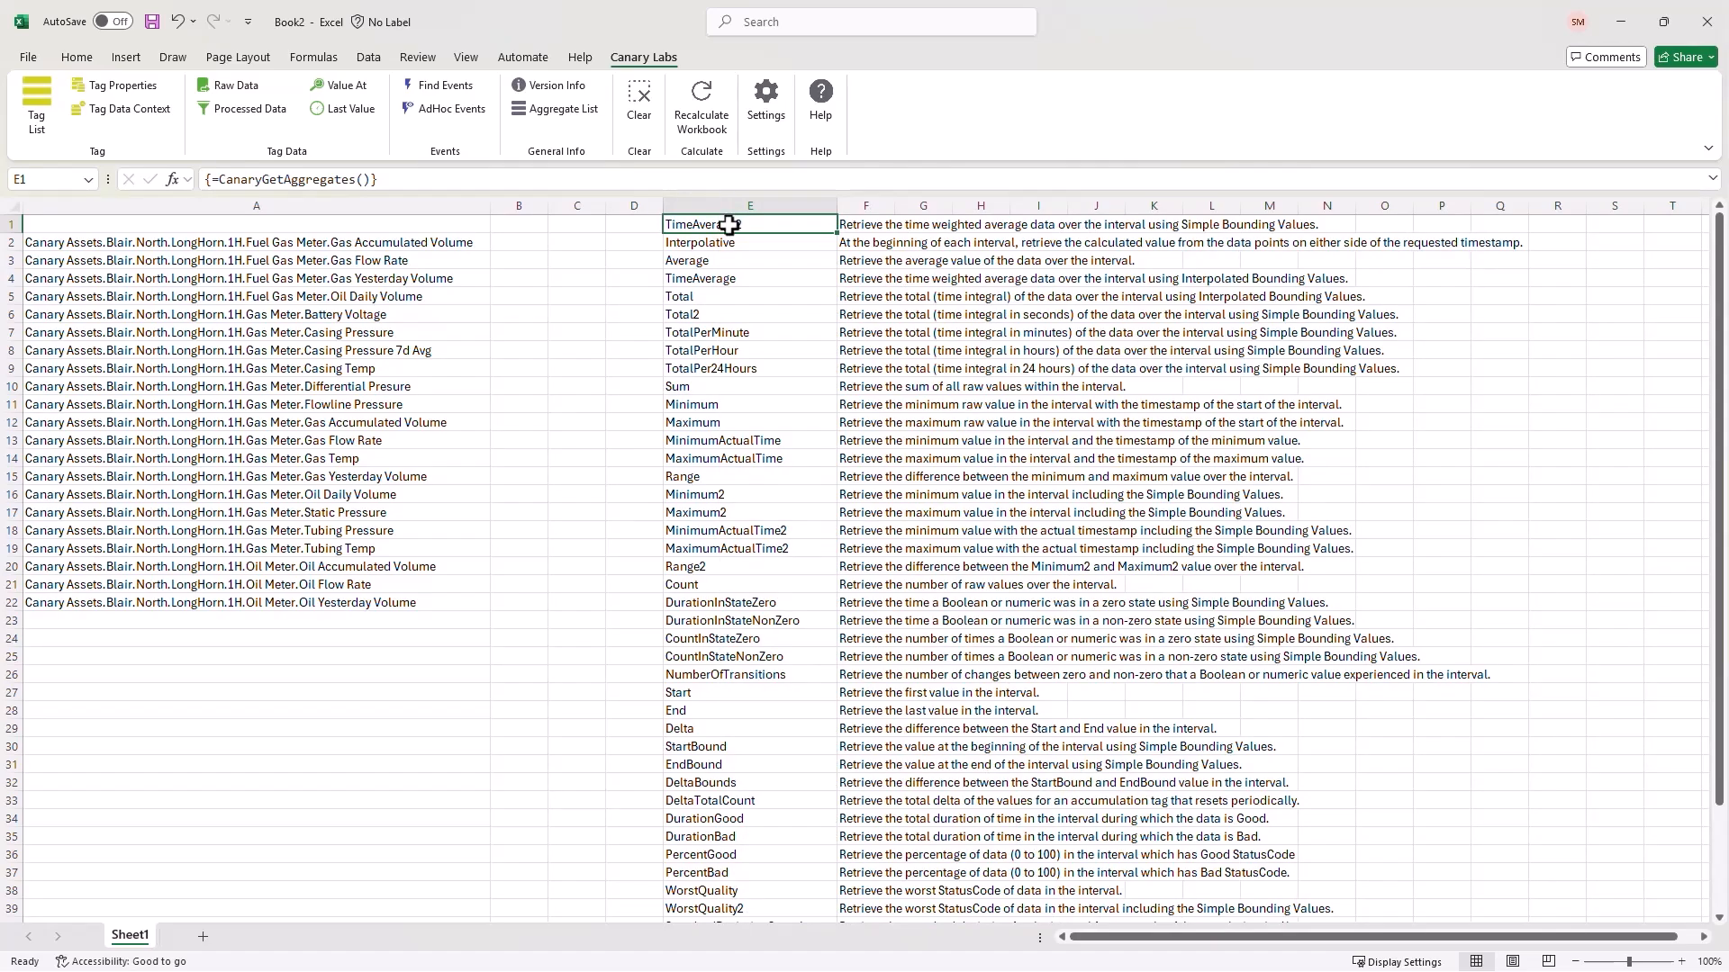
{"action": "left_click", "coordinate": [642, 99]}
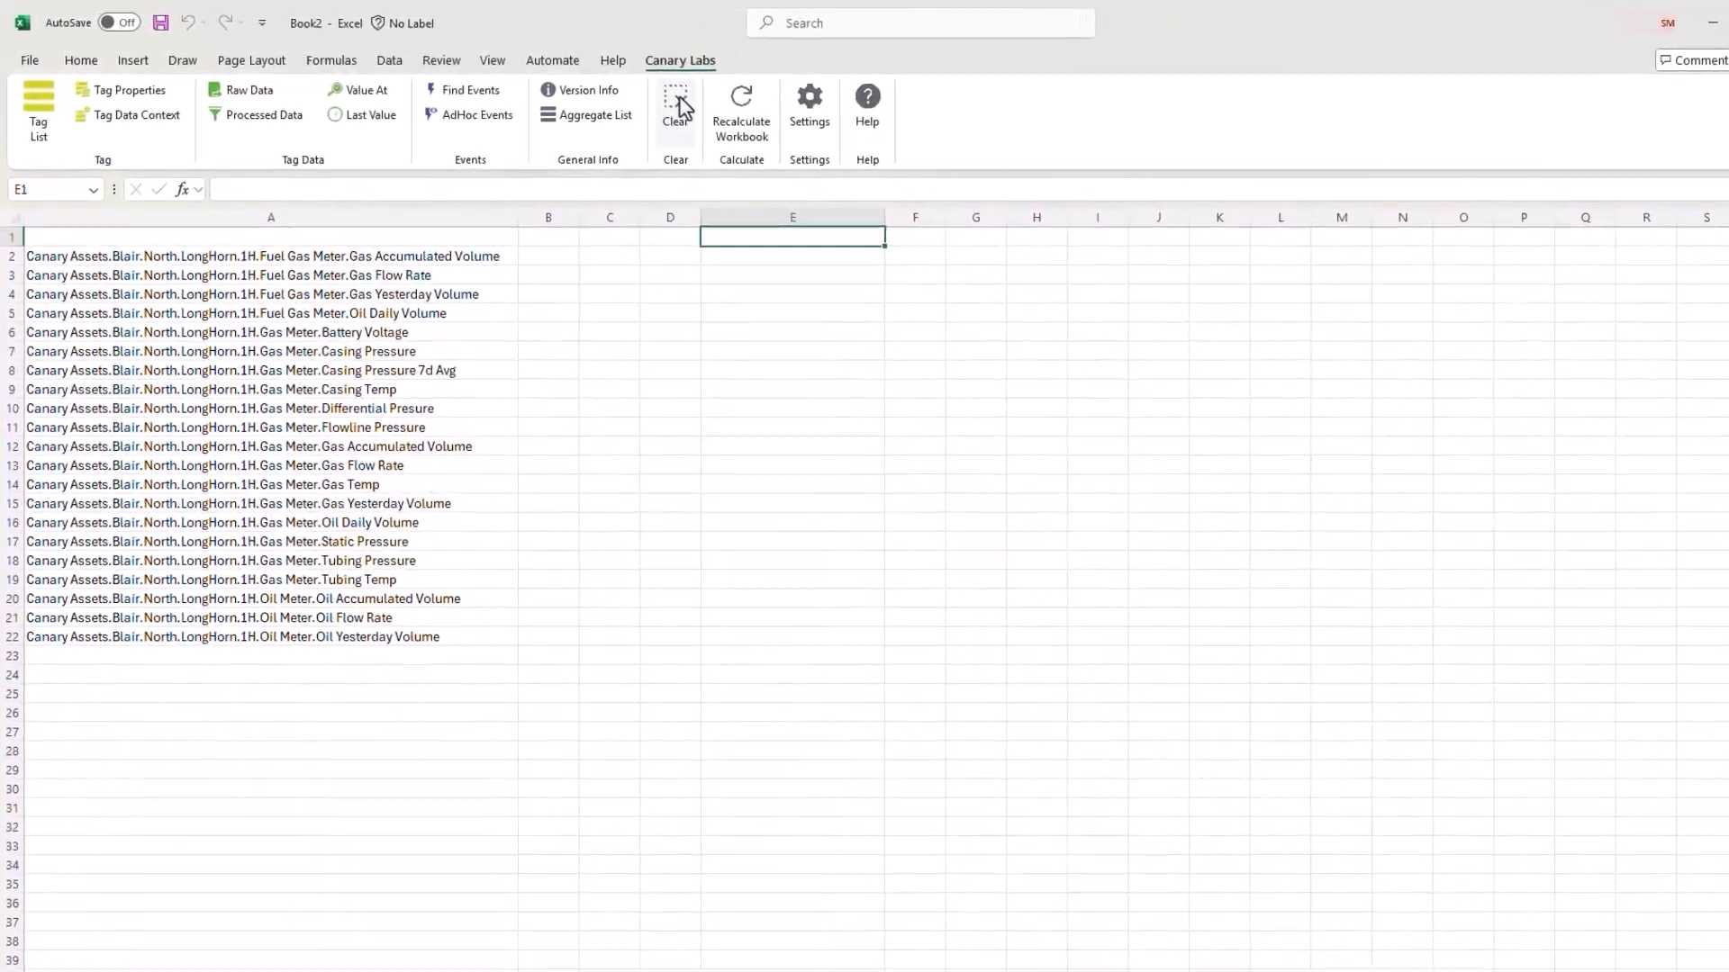
Step: Start a Processed Data query using the tag paths in A2:A22 as the input range
{"action": "left_click_drag", "start_coordinate": [440, 319], "coordinate": [425, 784]}
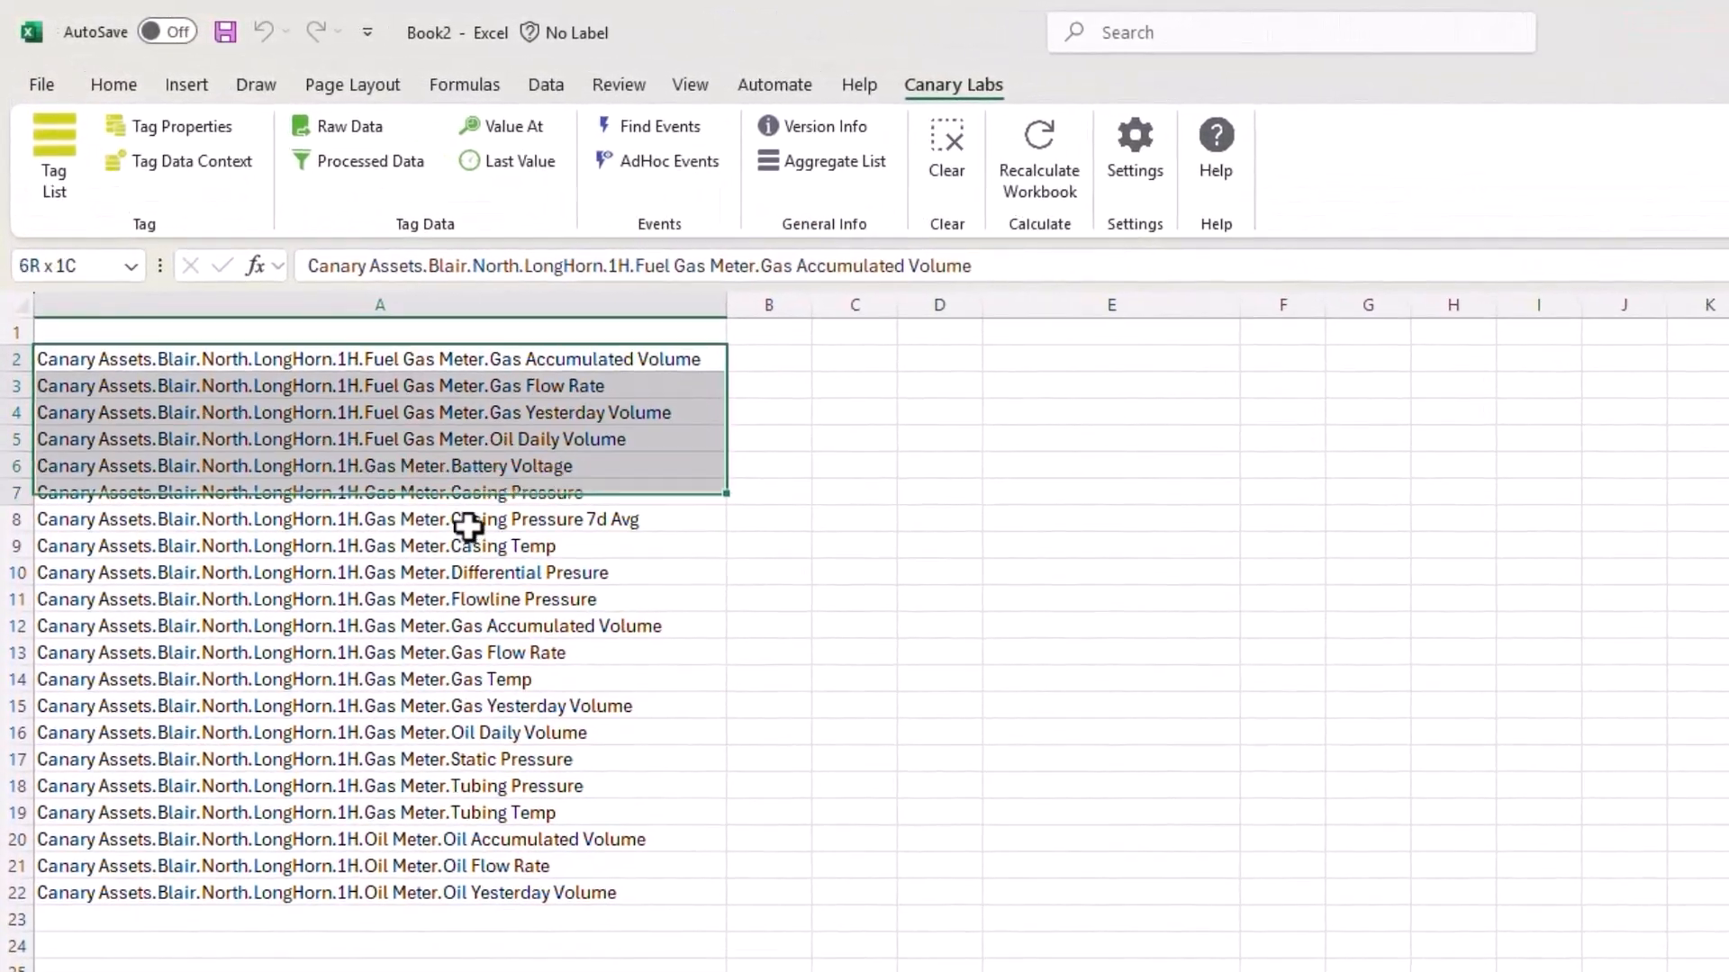
{"action": "left_click_drag", "start_coordinate": [491, 907], "coordinate": [491, 910]}
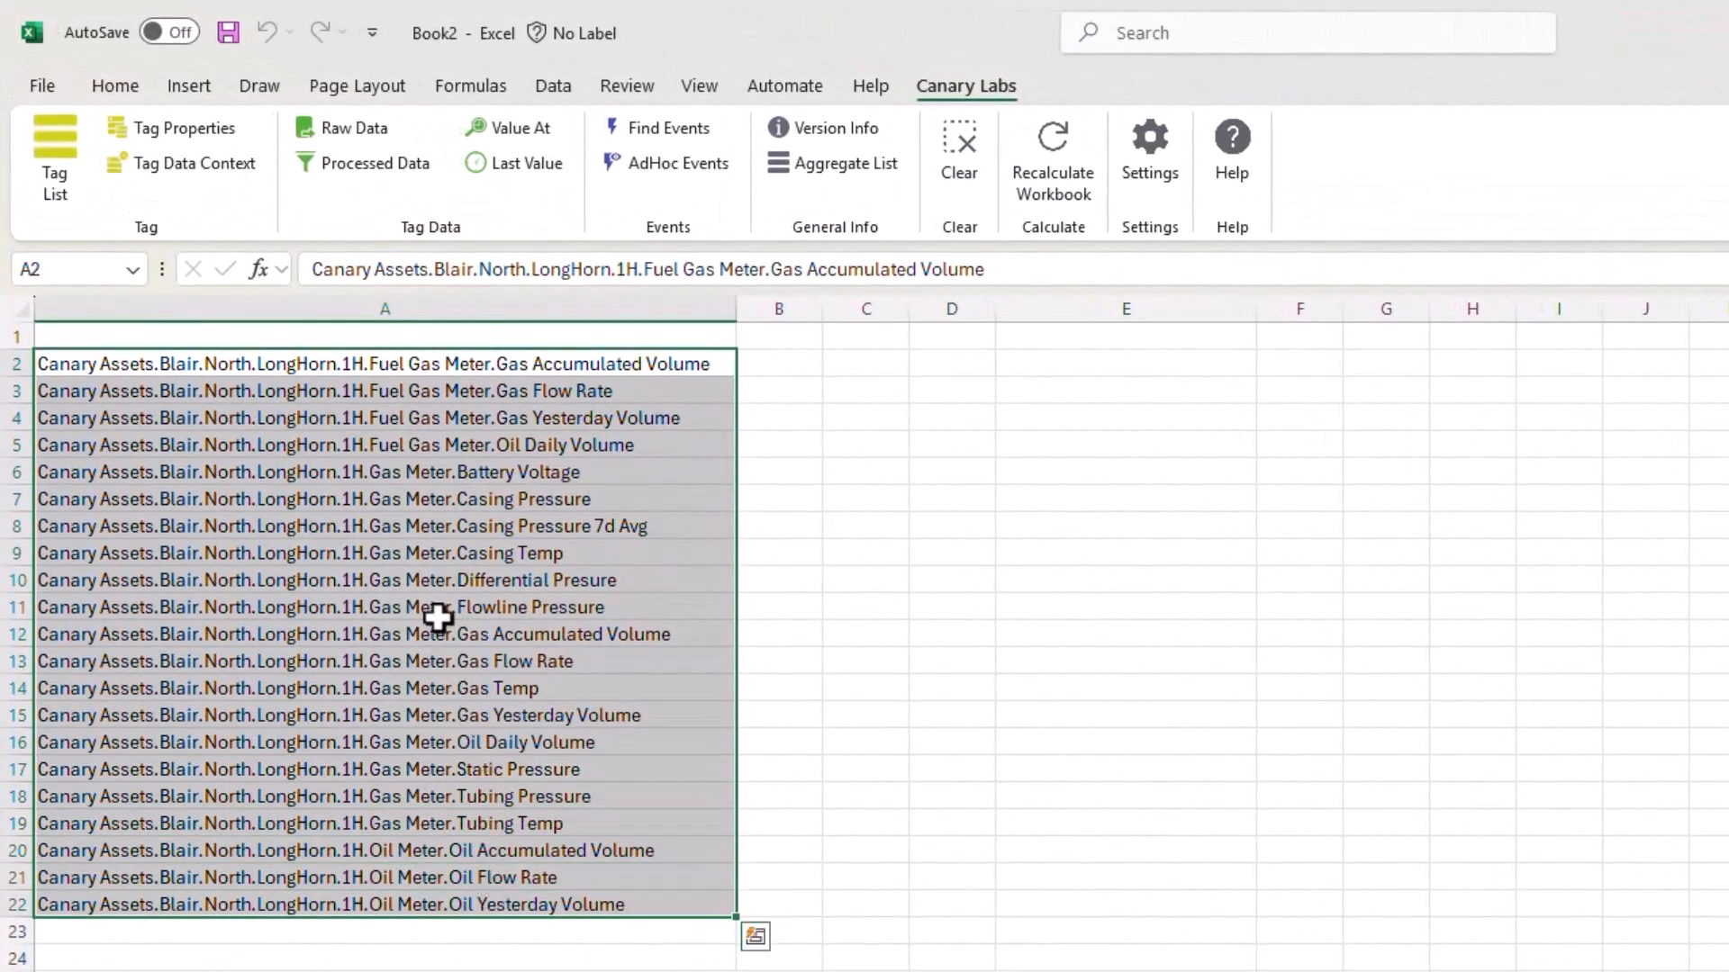
{"action": "left_click", "coordinate": [395, 163]}
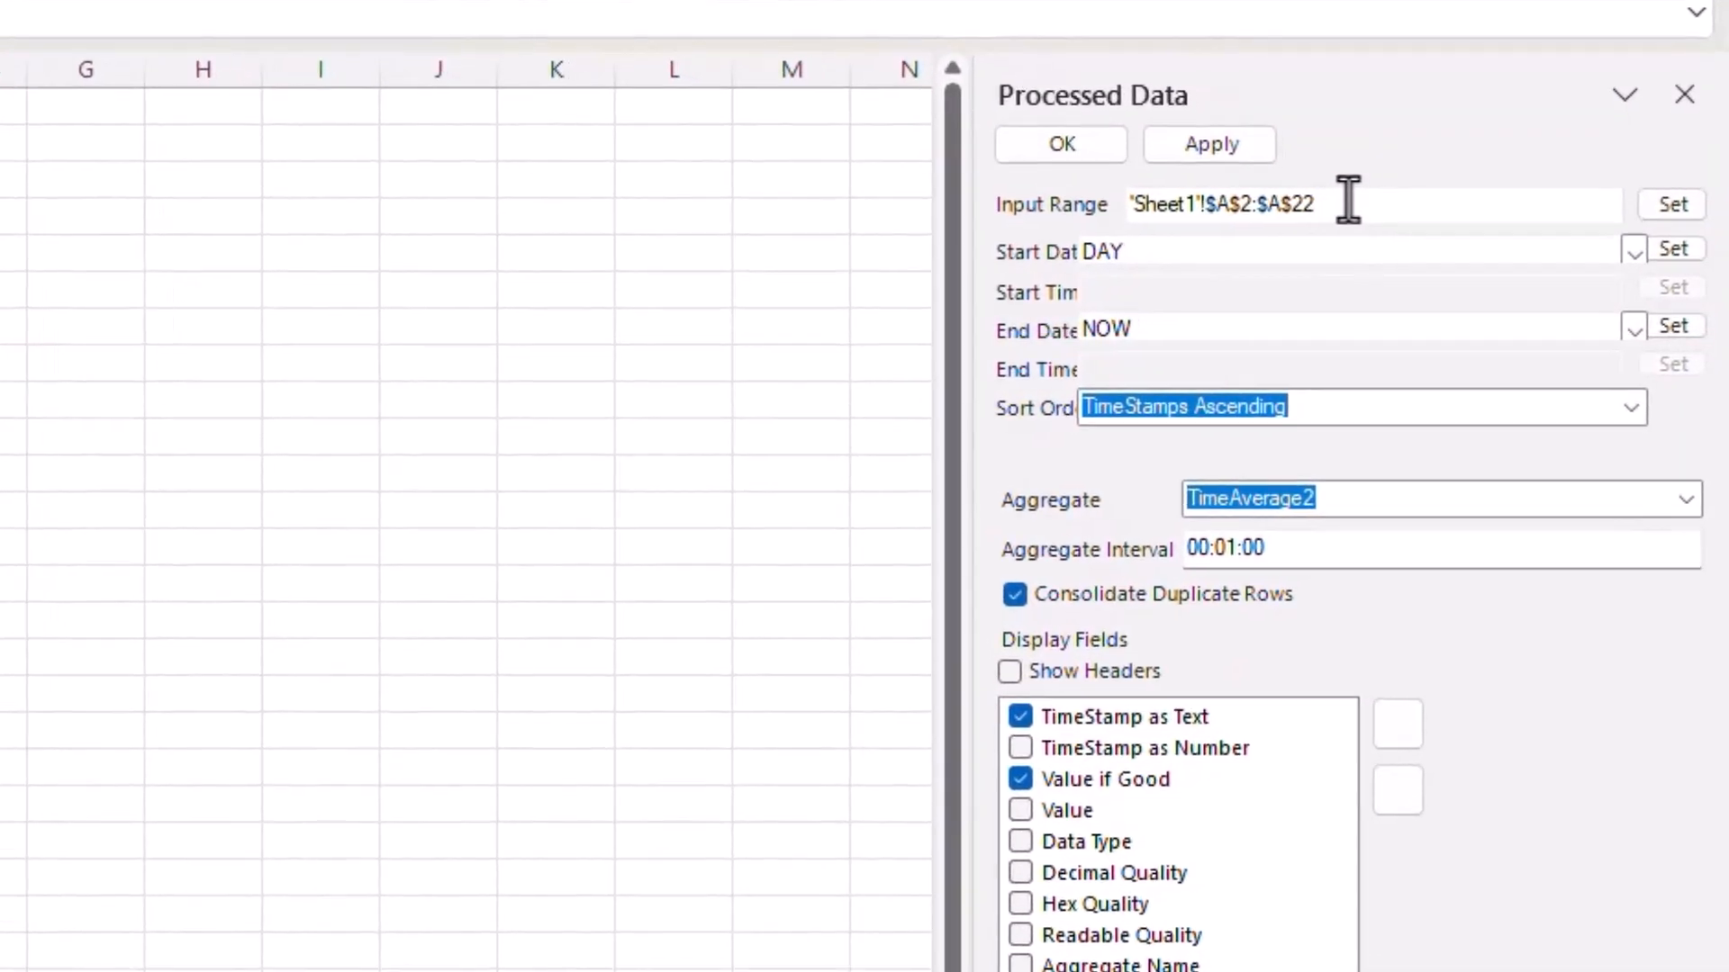
{"action": "left_click", "coordinate": [1343, 198]}
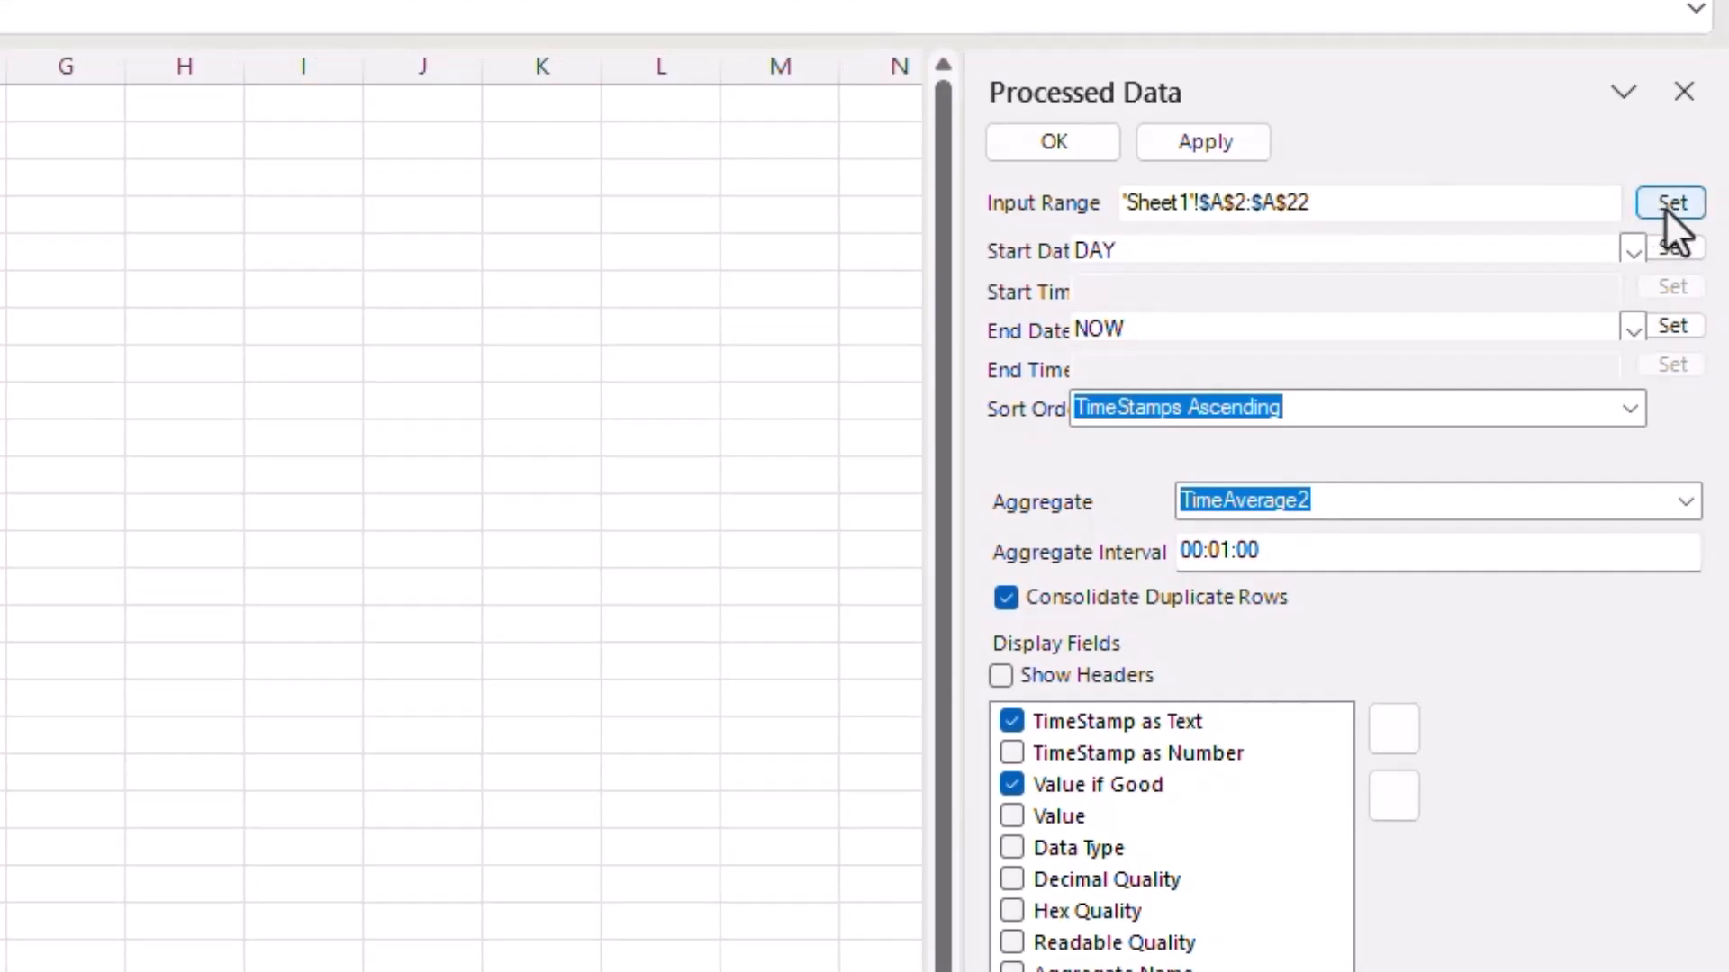
Step: Set the query's start date to the relative time day-1w
{"action": "left_click", "coordinate": [1453, 245]}
{"action": "left_click", "coordinate": [1634, 251]}
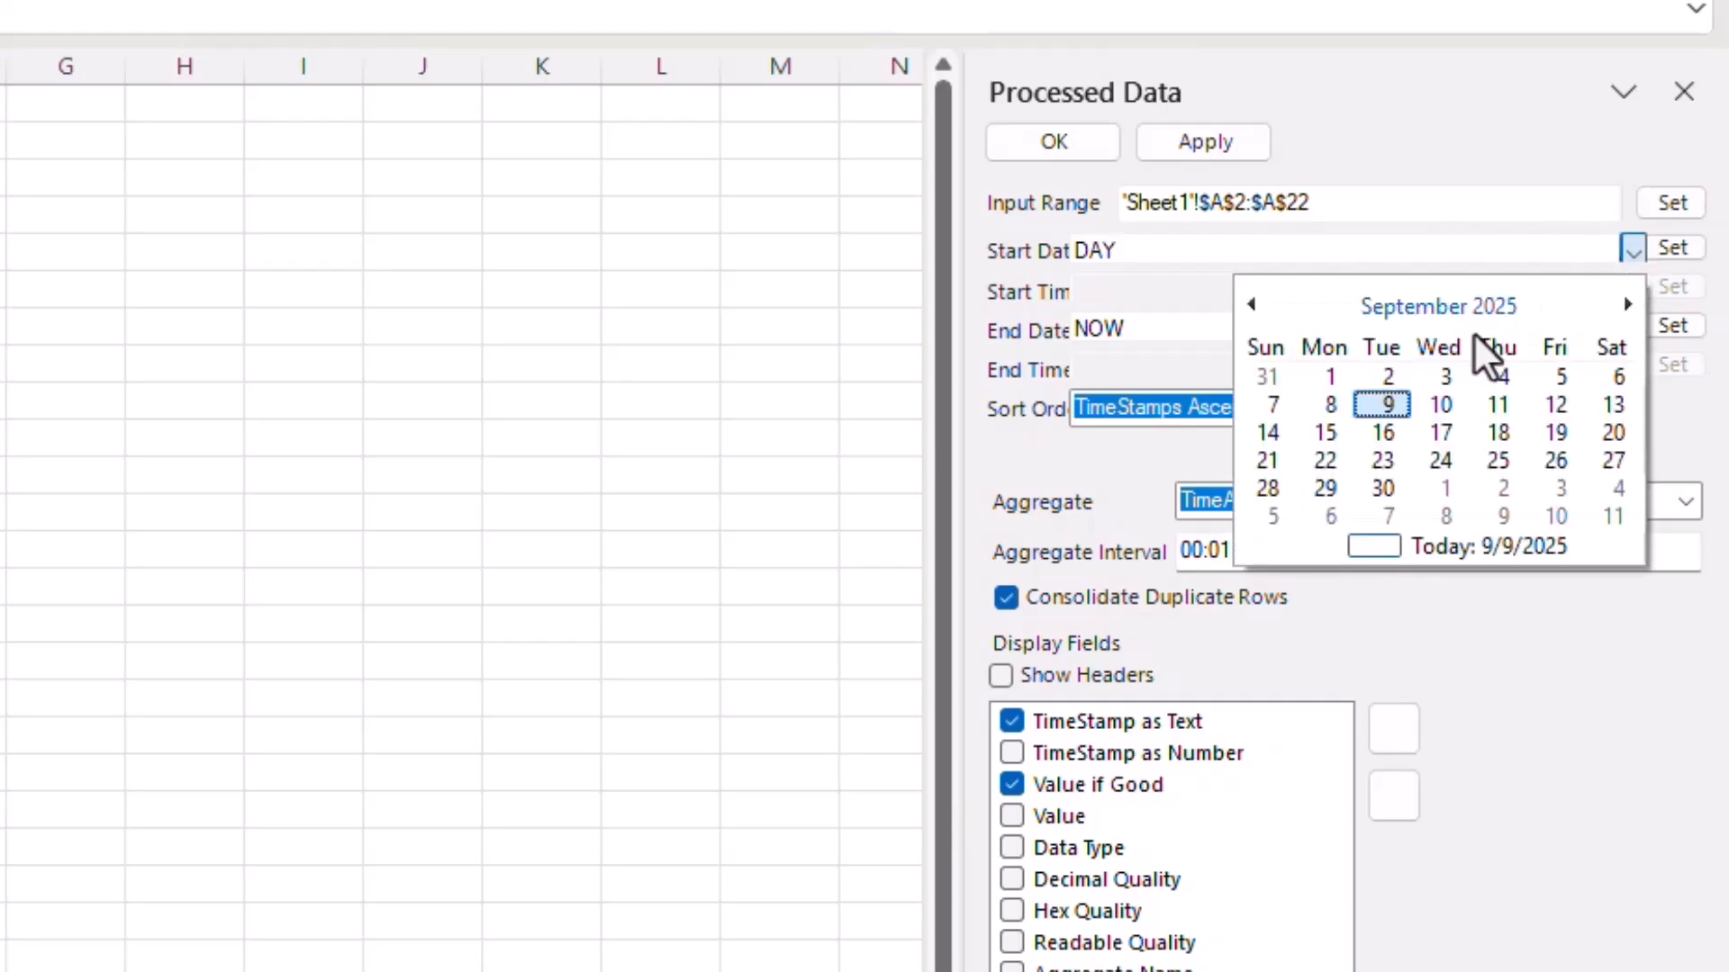
{"action": "left_click", "coordinate": [1377, 405]}
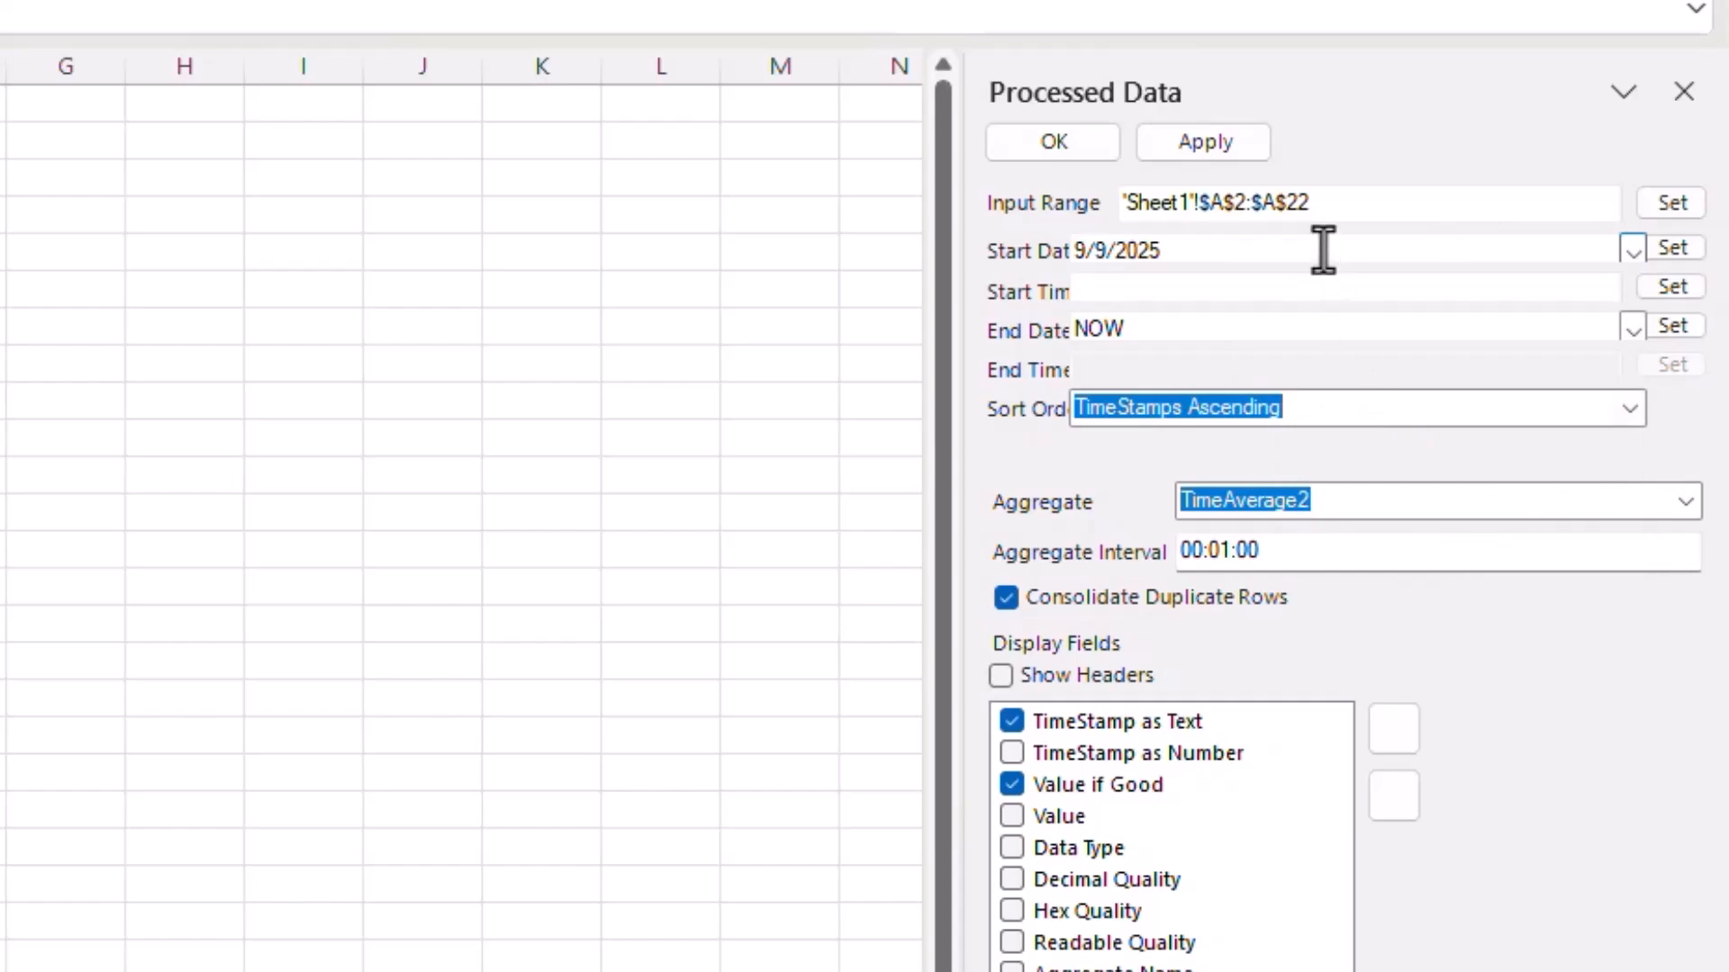
{"action": "left_click_drag", "start_coordinate": [1282, 249], "coordinate": [1049, 255]}
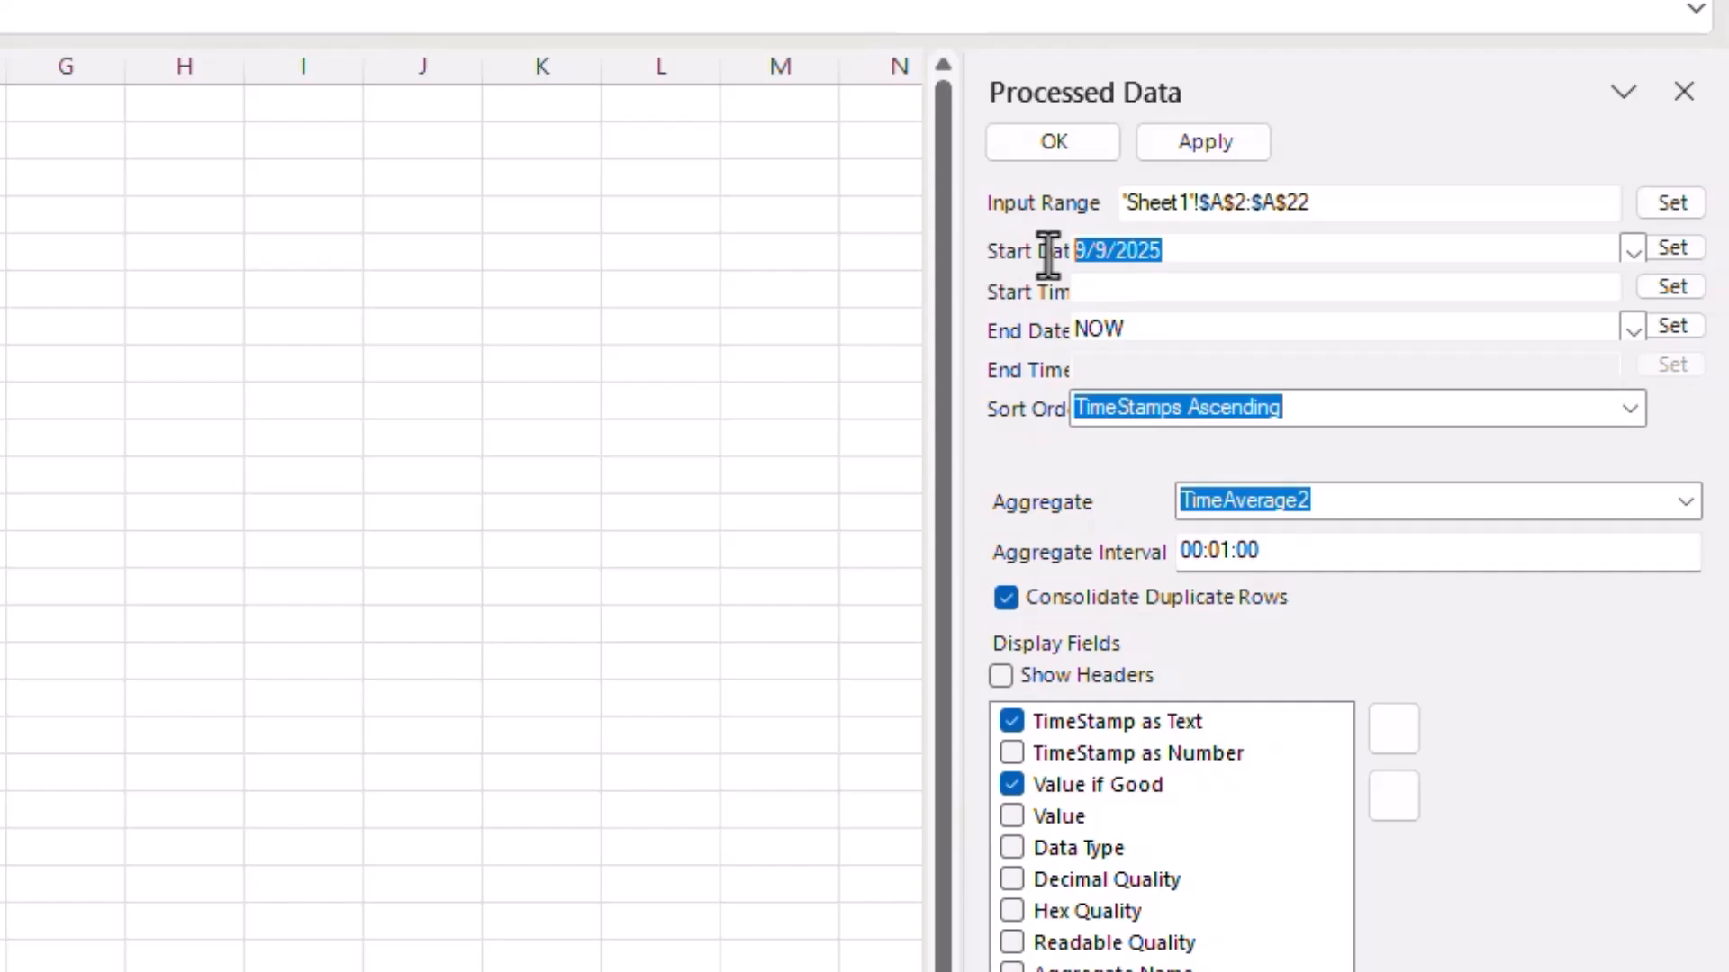
{"action": "type", "text": "day"}
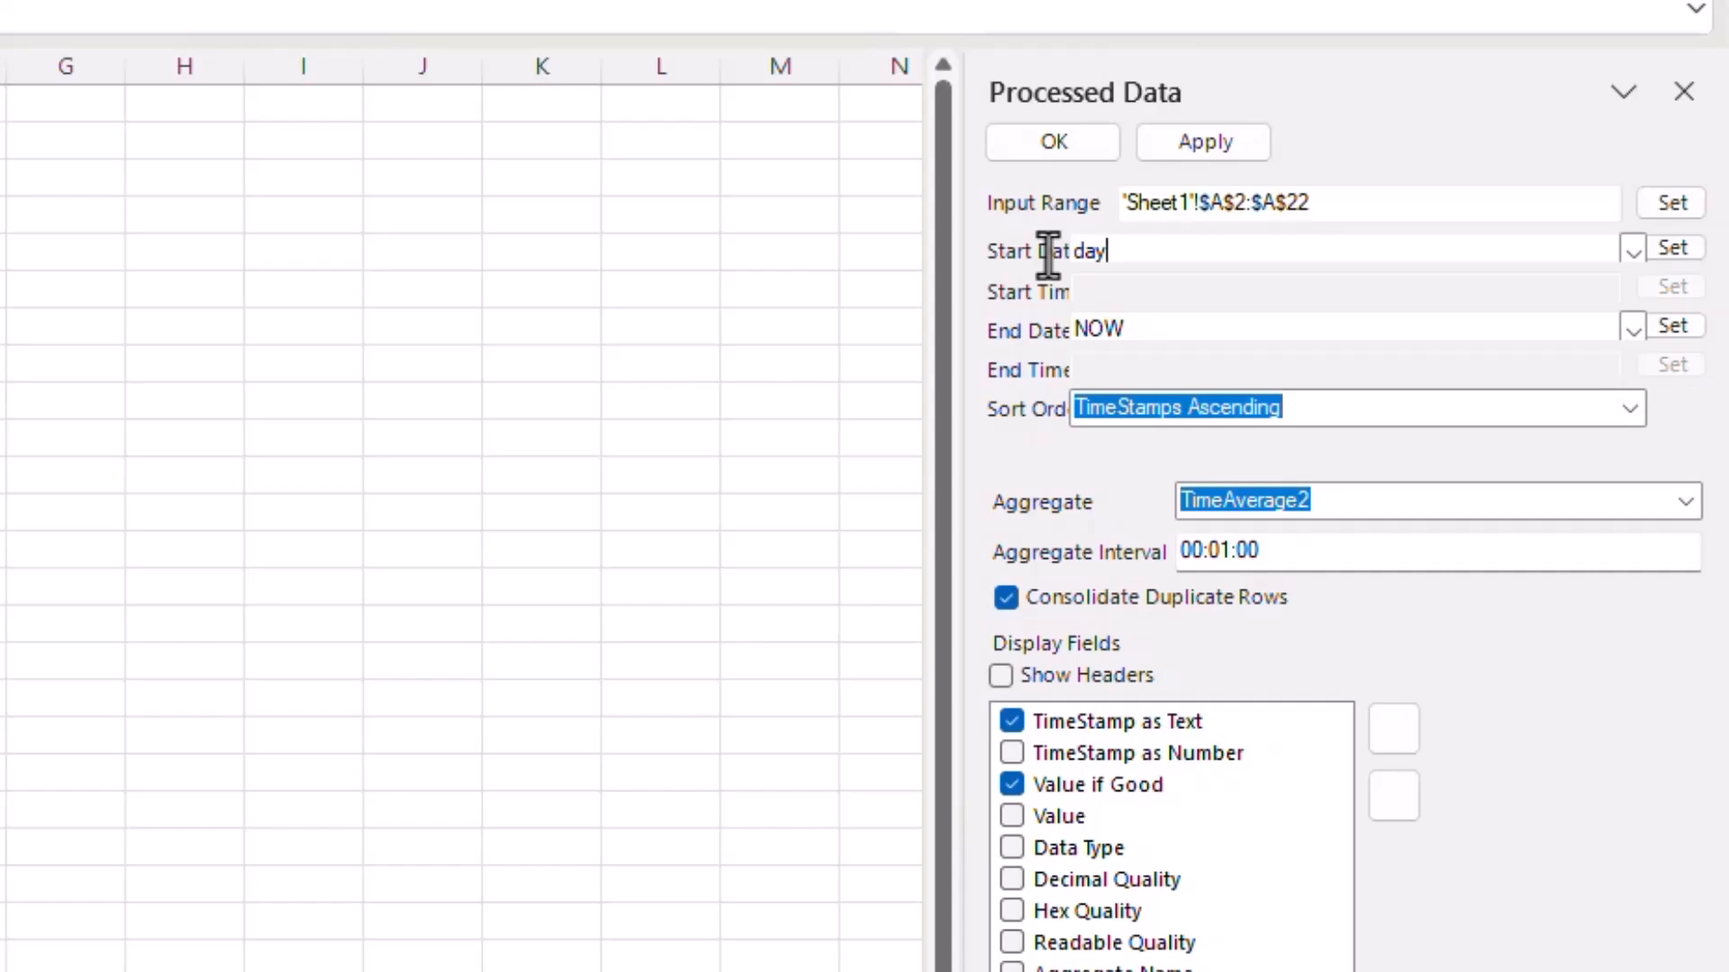
{"action": "type", "text": "-1"}
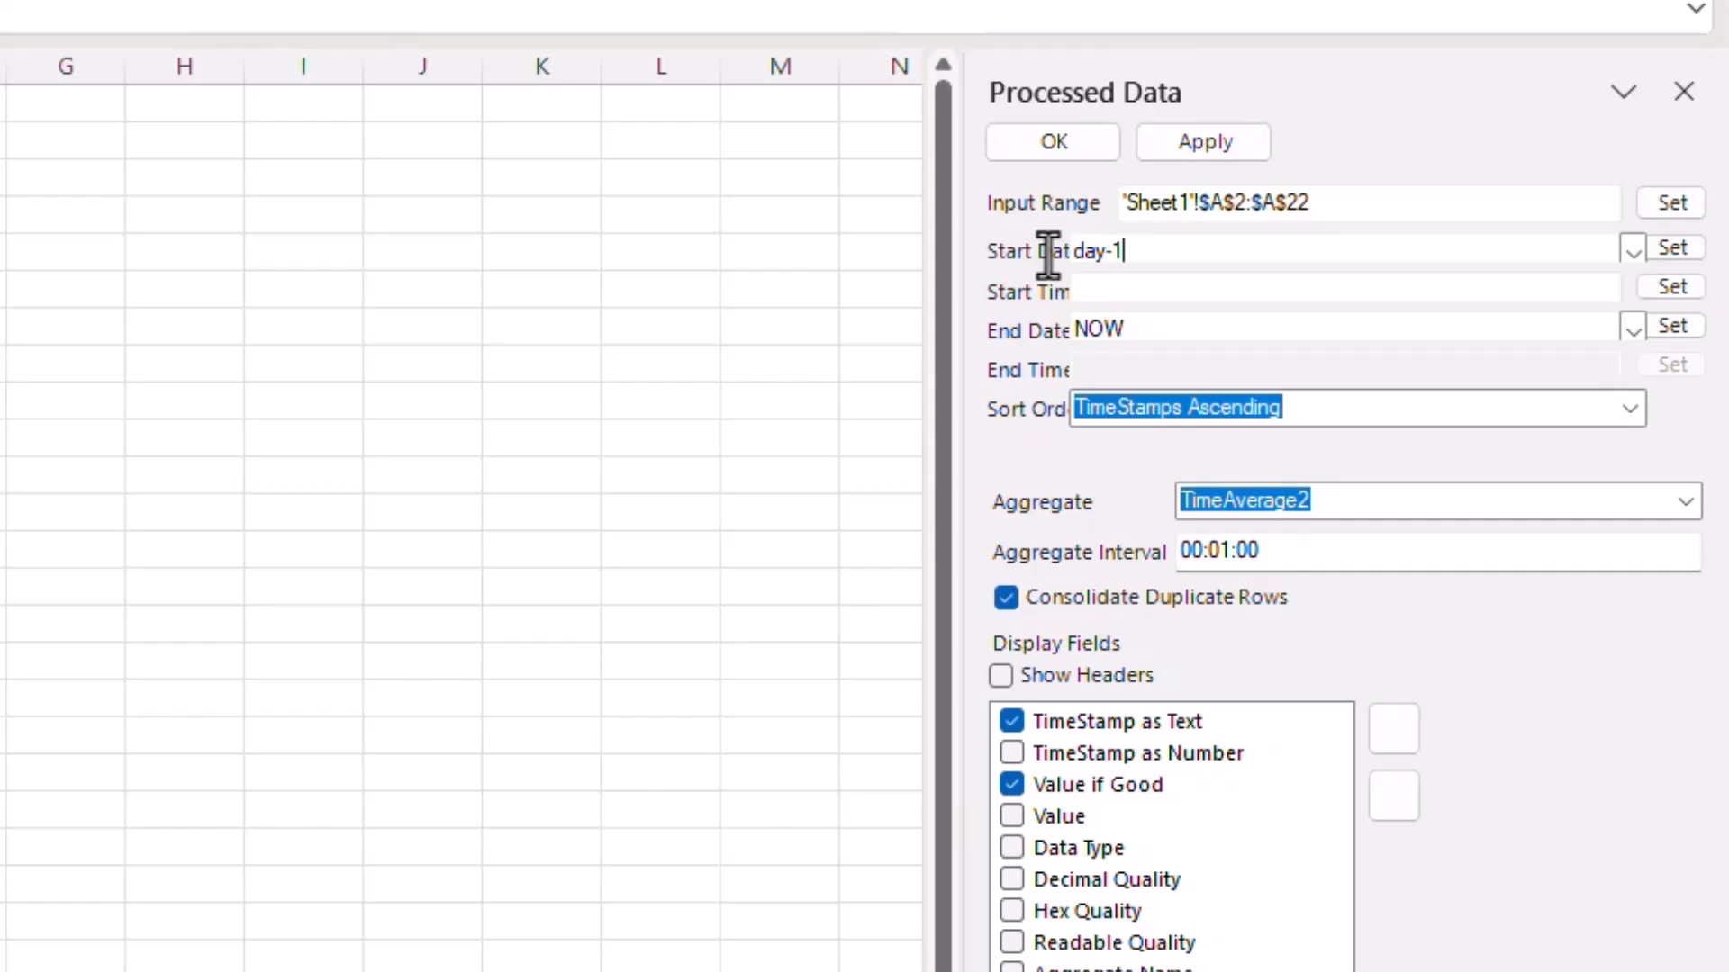
{"action": "type", "text": "w"}
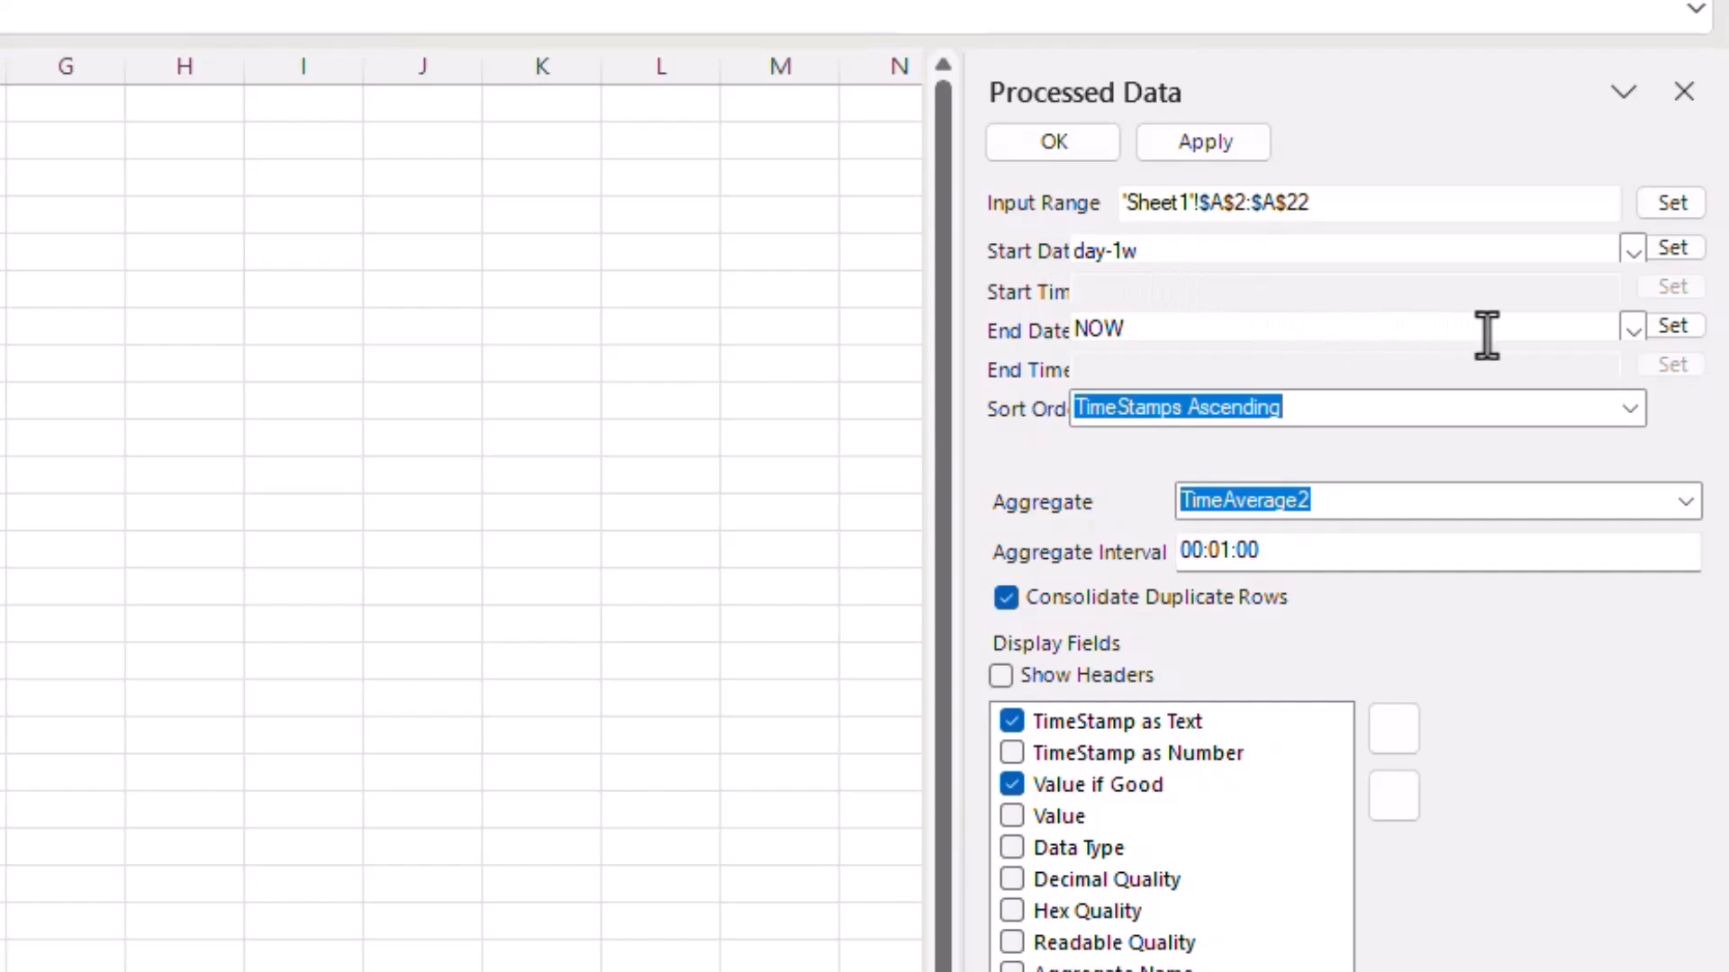
Step: Set the query's end to 9/9/2025 at 12:00AM and choose TimeStamps Ascending as the sort order
{"action": "left_click", "coordinate": [1631, 329]}
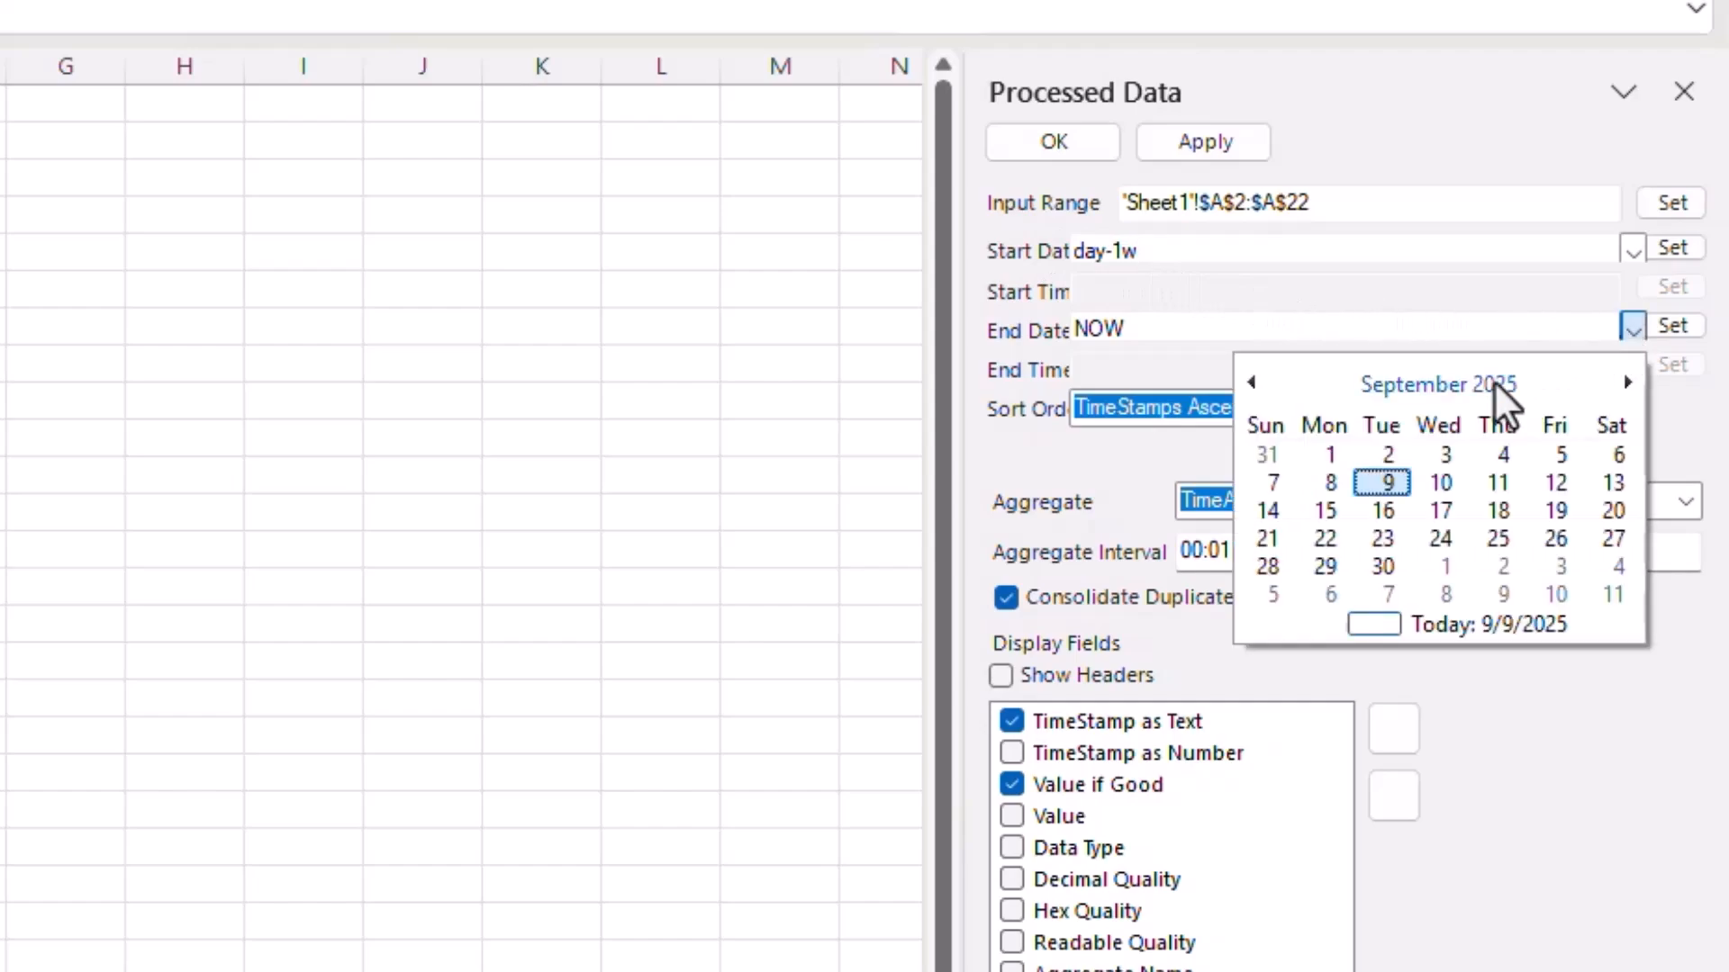
{"action": "left_click", "coordinate": [1381, 482]}
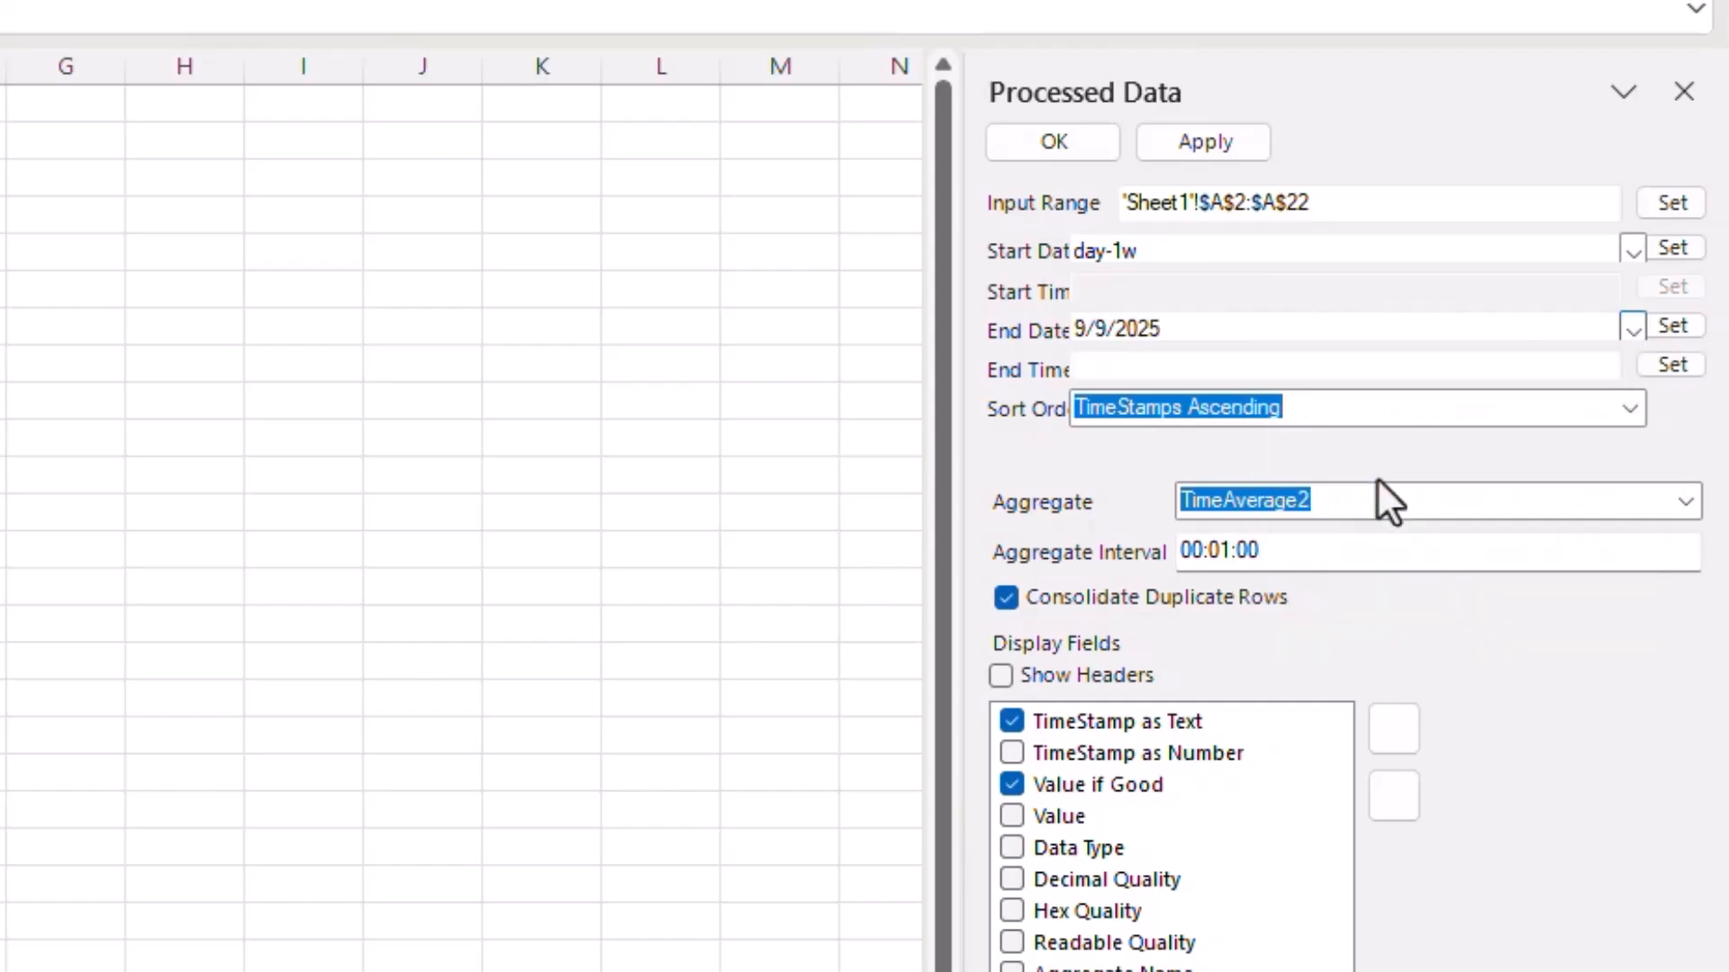
{"action": "left_click", "coordinate": [1286, 370]}
{"action": "type", "text": "12:00AM"}
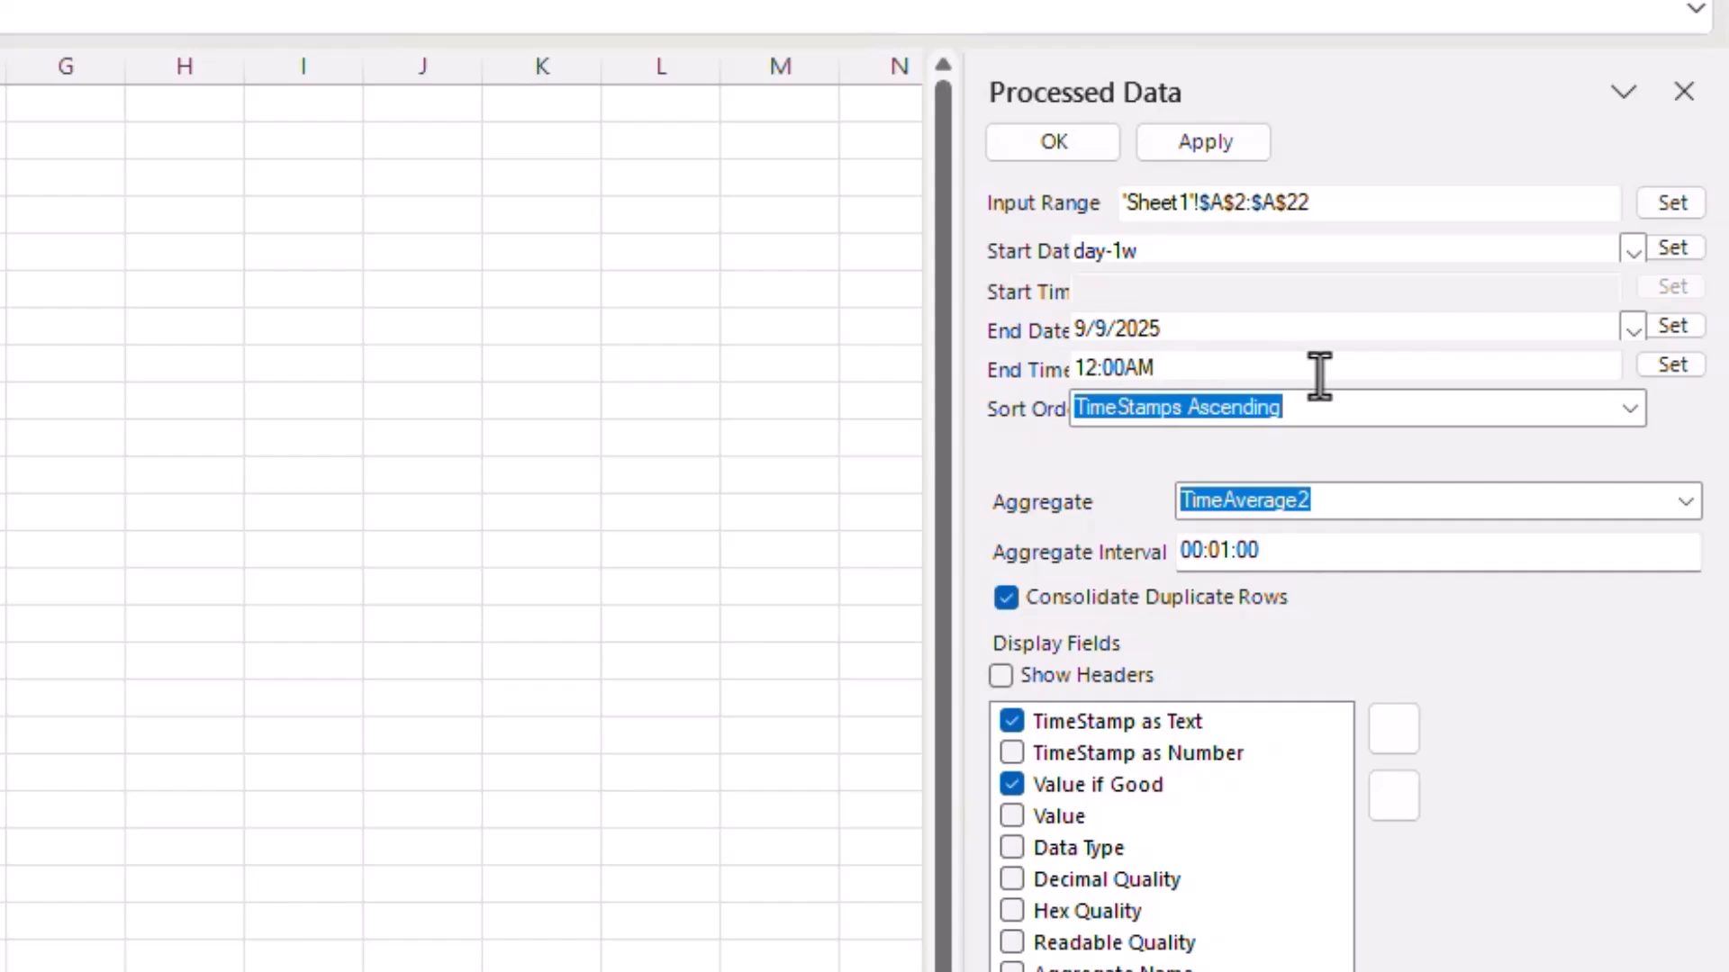
{"action": "left_click", "coordinate": [1628, 404]}
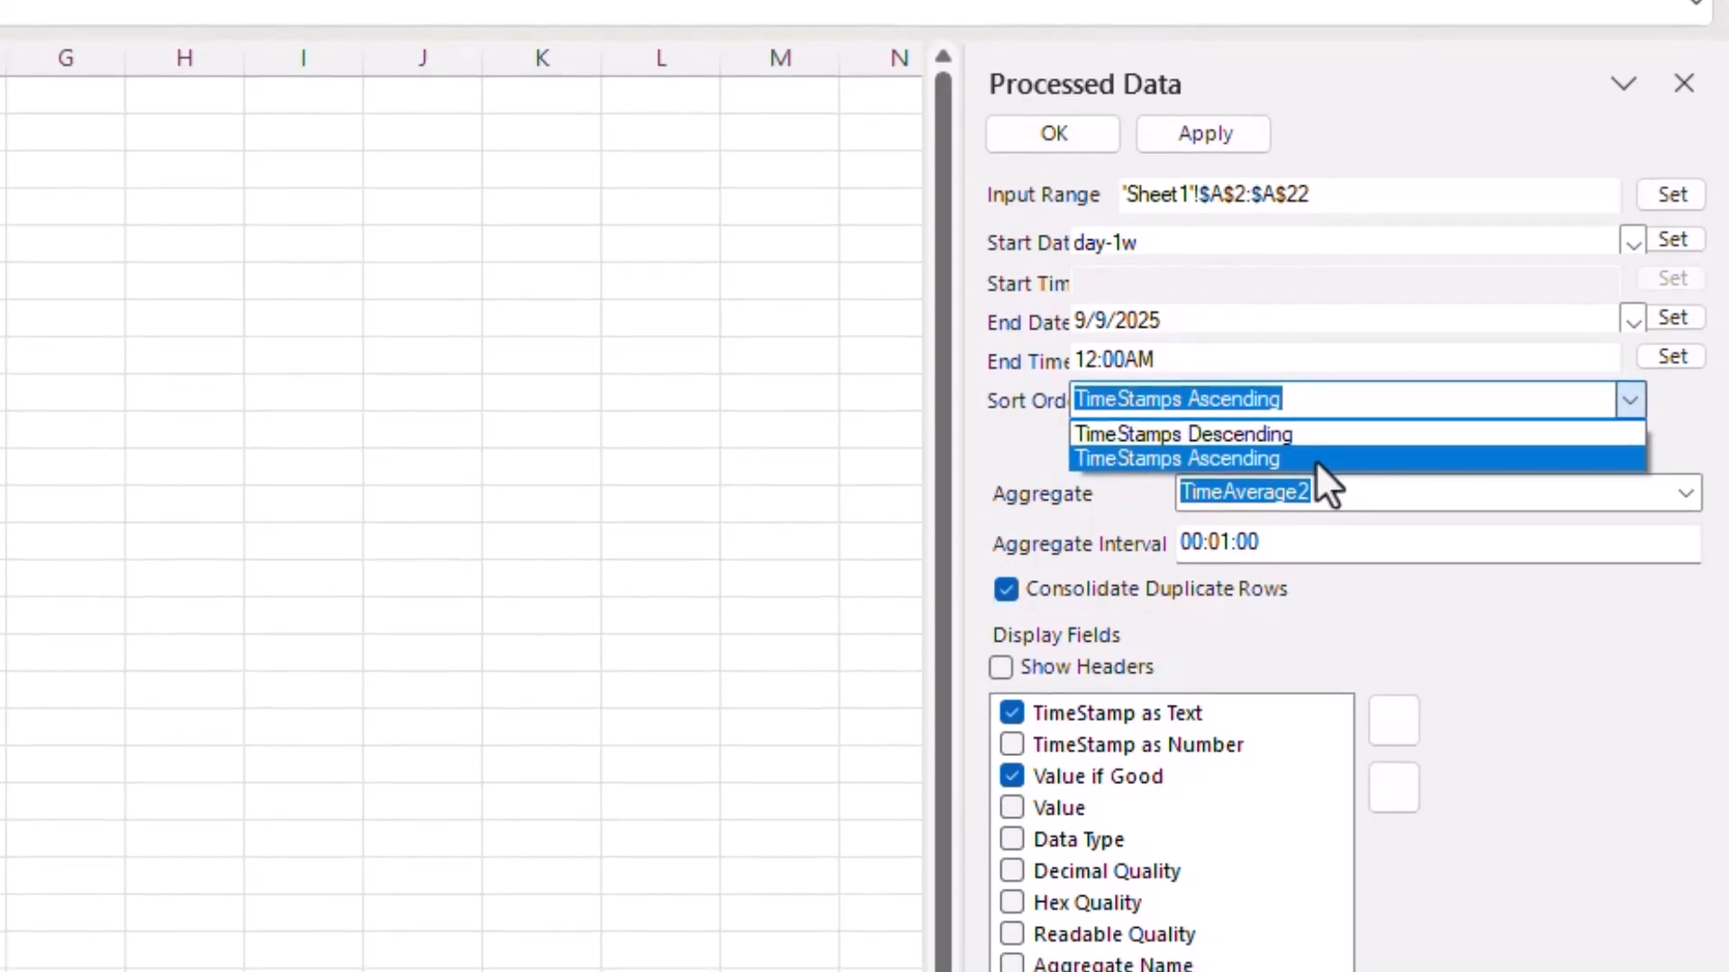
{"action": "left_click", "coordinate": [1314, 460]}
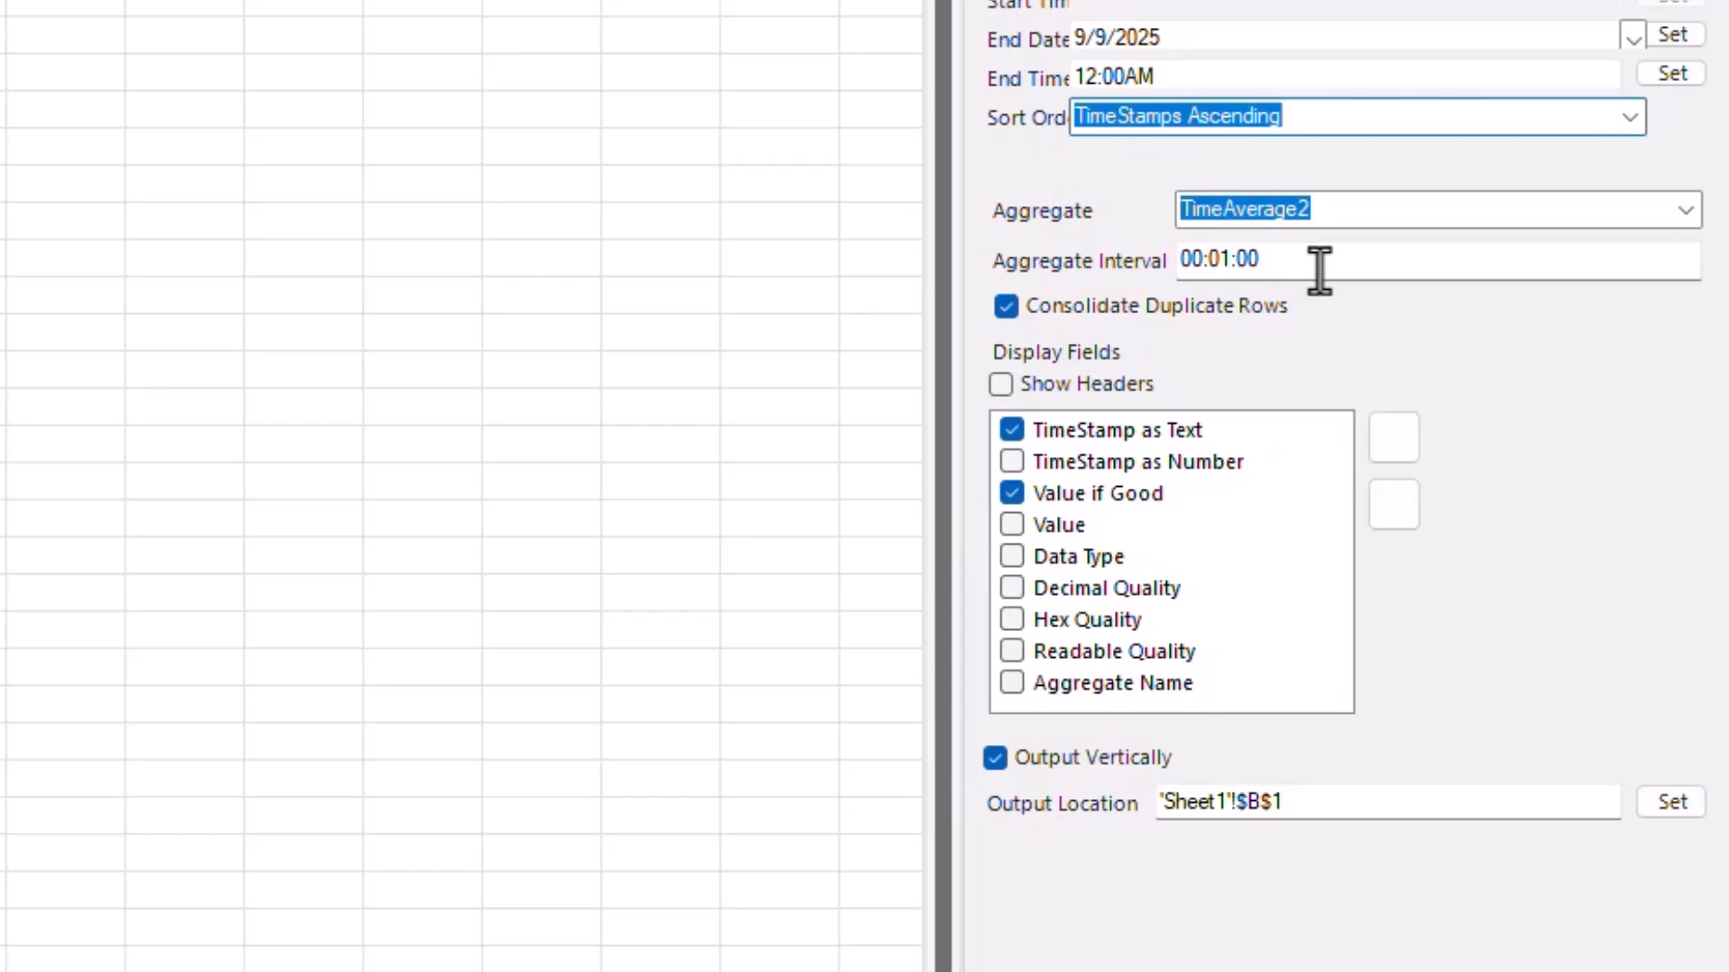
Step: Choose the StartBound aggregate and set the aggregate interval to 1d
{"action": "left_click", "coordinate": [1683, 208]}
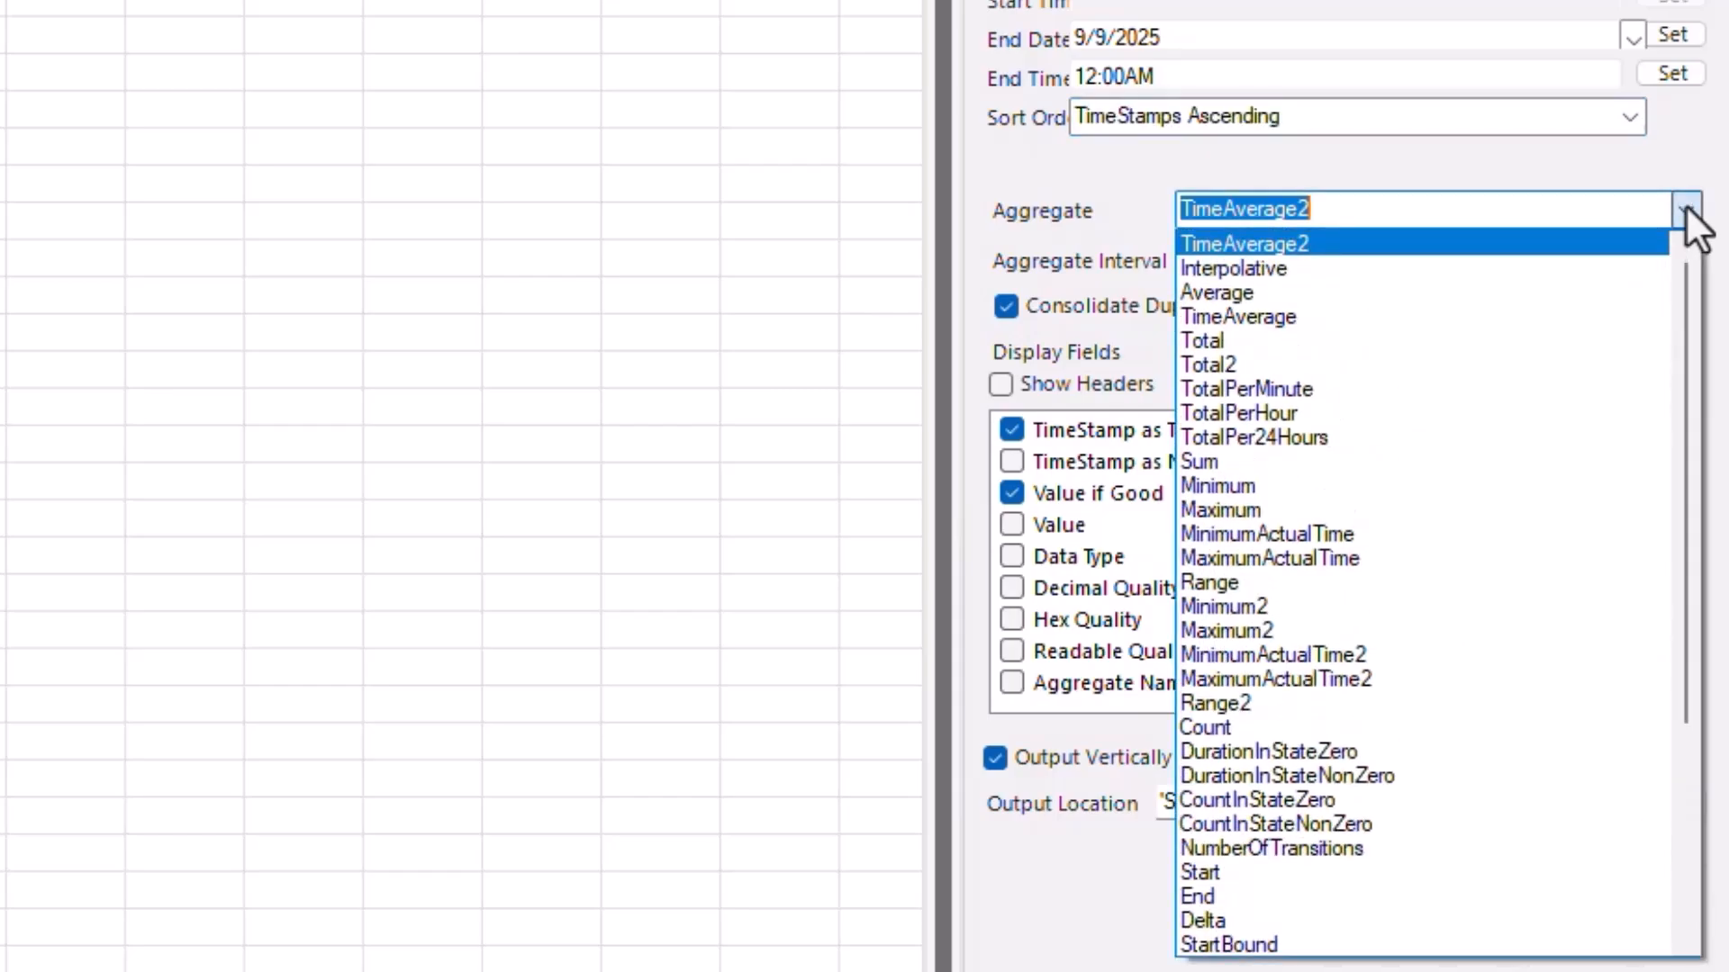
{"action": "left_click", "coordinate": [1307, 944]}
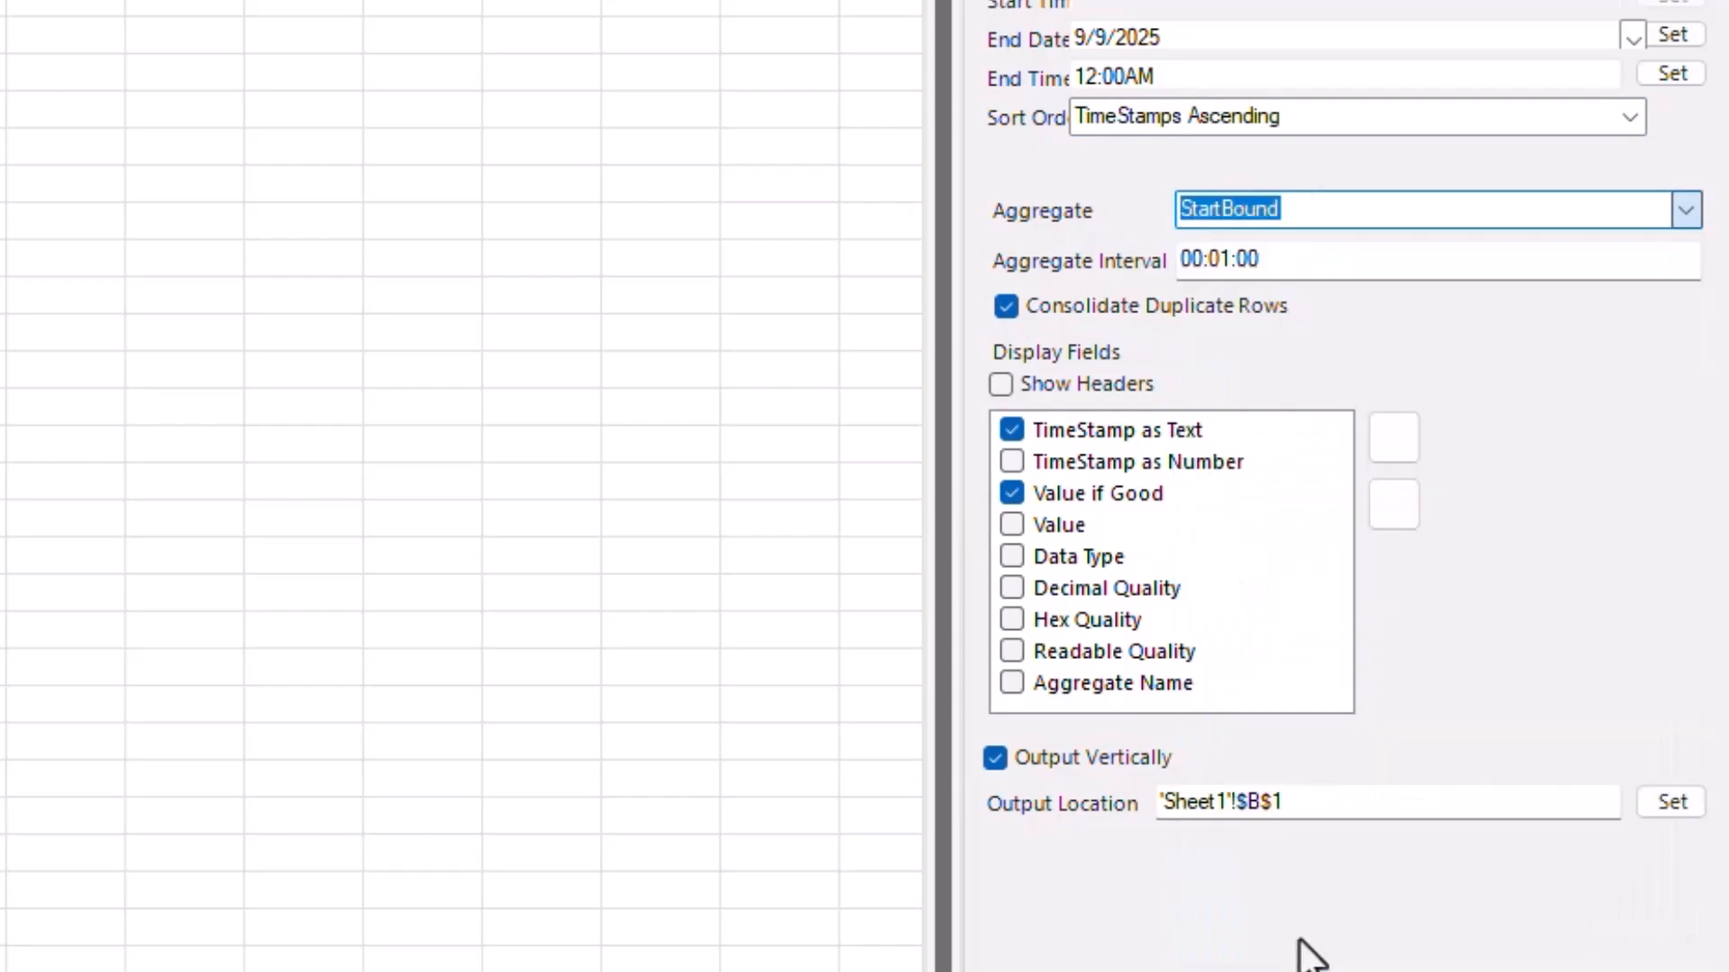
{"action": "left_click", "coordinate": [1221, 260]}
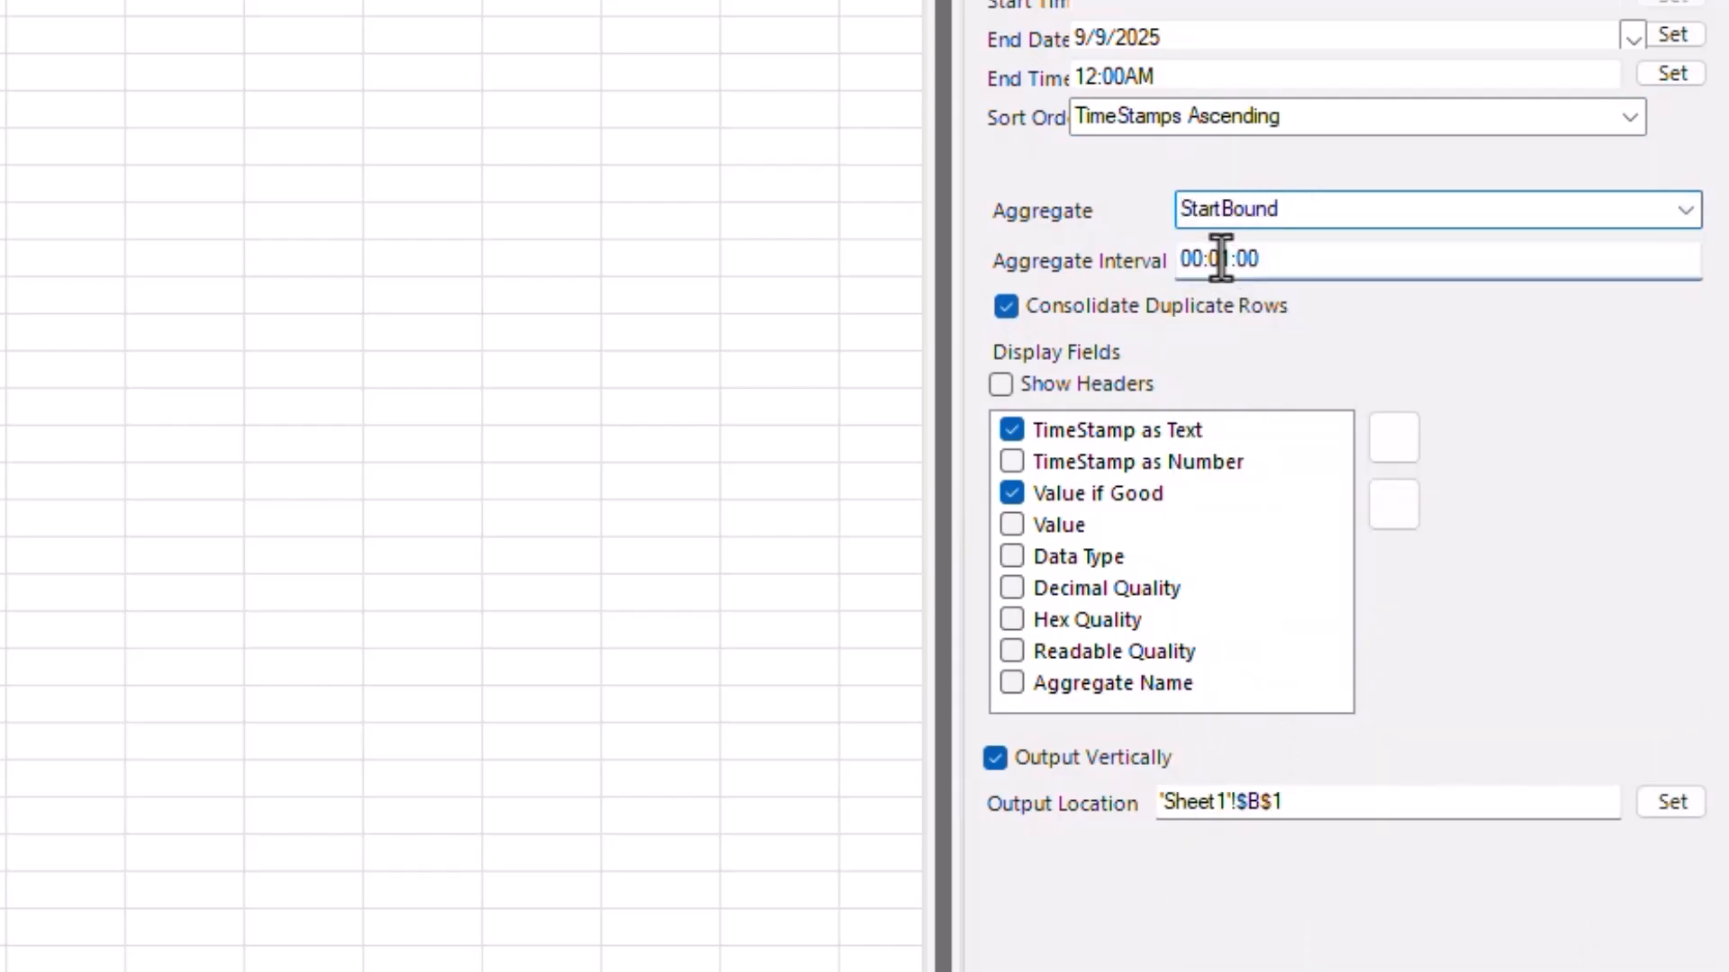
{"action": "key", "text": "Delete"}
{"action": "type", "text": "0"}
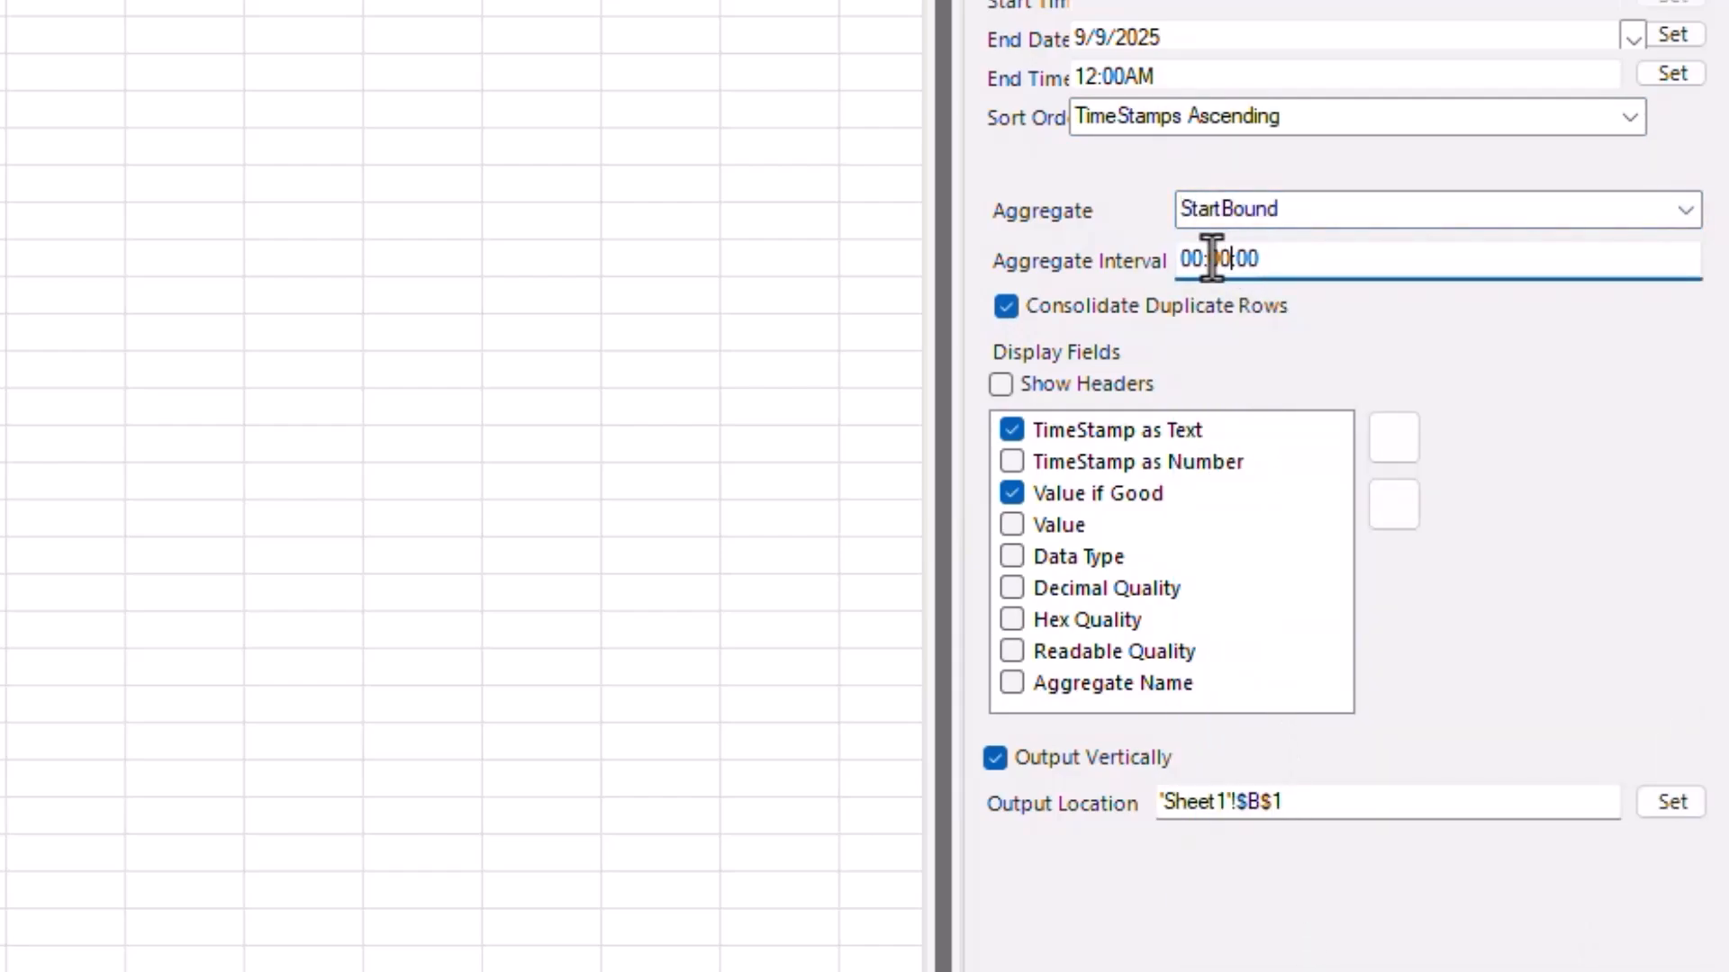
{"action": "double_click", "coordinate": [1180, 263]}
{"action": "left_click", "coordinate": [1181, 263]}
{"action": "double_click", "coordinate": [1180, 263]}
{"action": "left_click", "coordinate": [1196, 262]}
{"action": "left_click_drag", "start_coordinate": [1197, 261], "coordinate": [1182, 261]}
{"action": "type", "text": "24"}
{"action": "key", "text": "BackSpace"}
{"action": "key", "text": "BackSpace"}
{"action": "key", "text": "Delete"}
{"action": "type", "text": "1.00"}
{"action": "left_click_drag", "start_coordinate": [1296, 270], "coordinate": [1158, 268]}
{"action": "type", "text": "1d"}
Step: Turn off consolidation of duplicate rows and output the processed data starting at cell C1
{"action": "left_click", "coordinate": [1007, 306]}
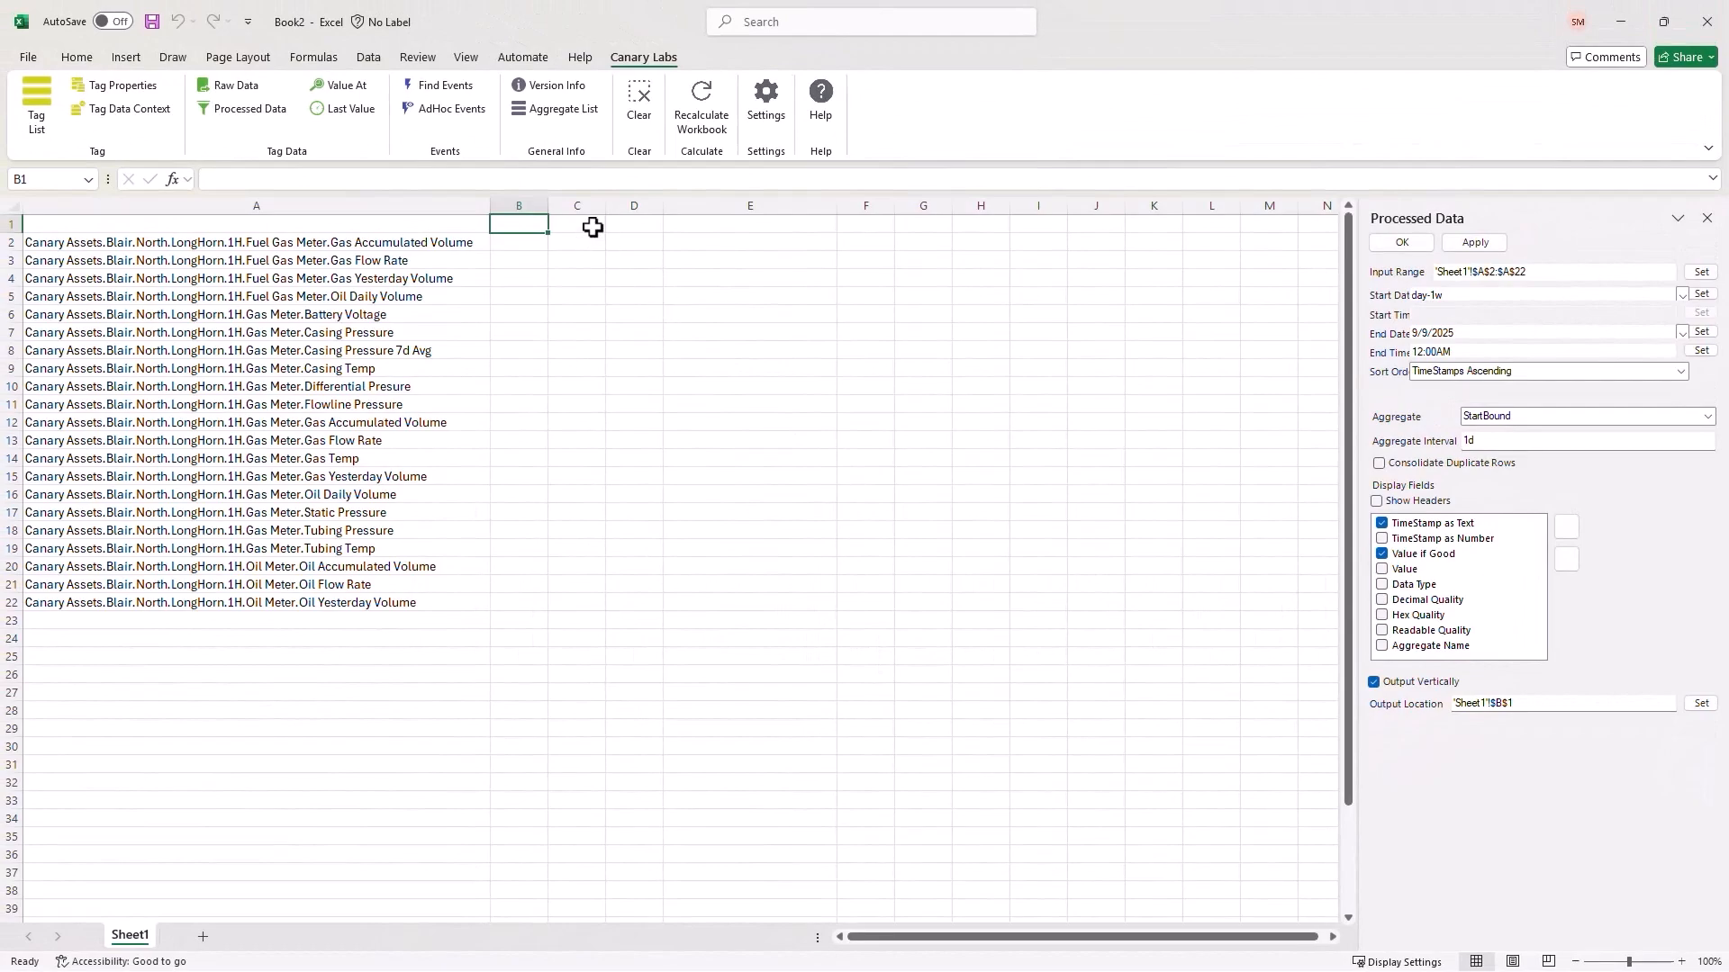
{"action": "left_click", "coordinate": [592, 227]}
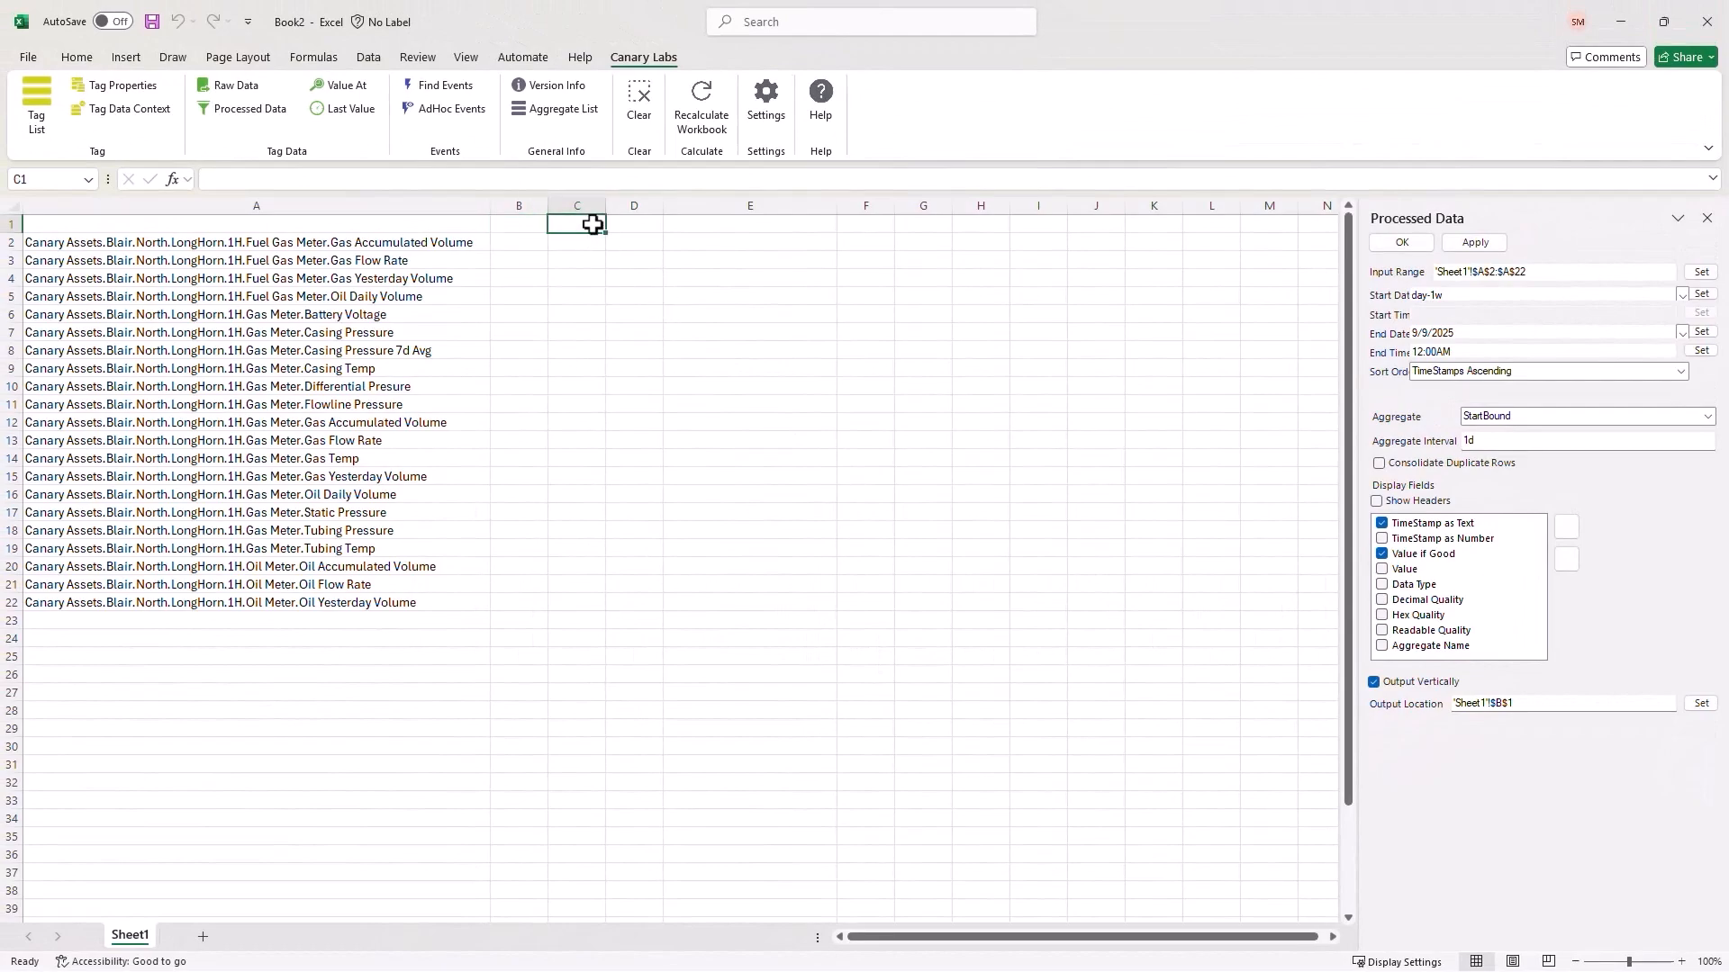
{"action": "left_click", "coordinate": [1700, 705]}
{"action": "left_click", "coordinate": [1388, 248]}
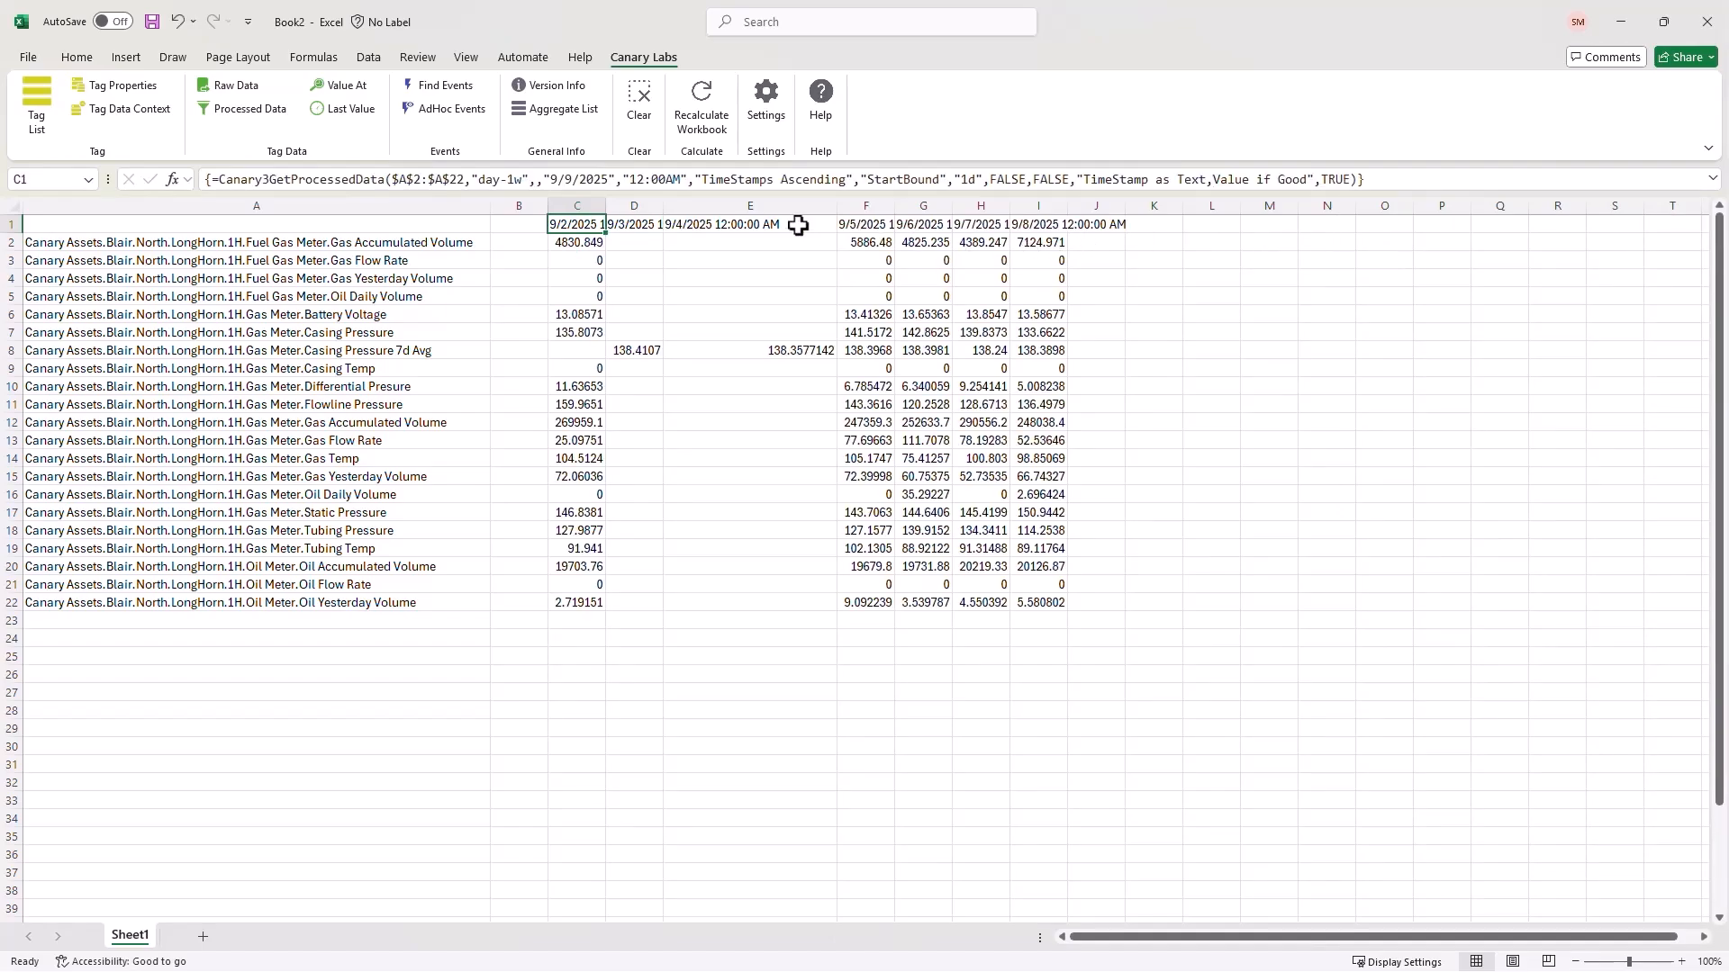
Step: Fit the widths of columns C, D, F, G and H to their contents so the timestamps show in full
{"action": "double_click", "coordinate": [606, 205]}
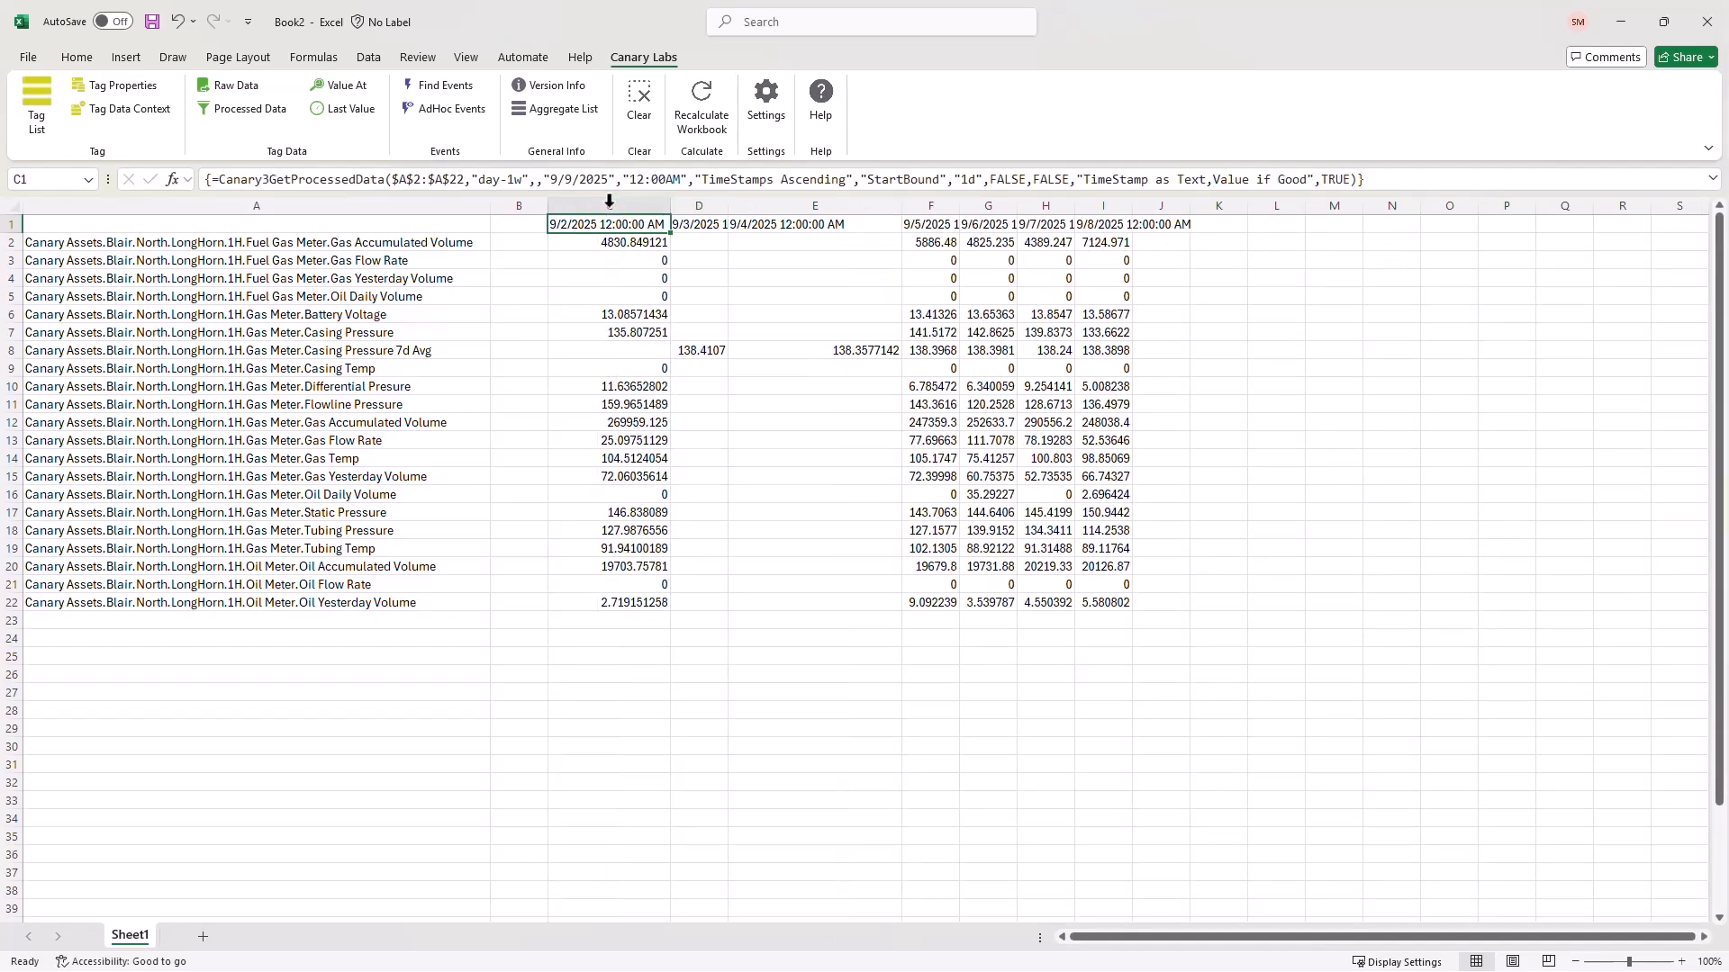
{"action": "double_click", "coordinate": [728, 204]}
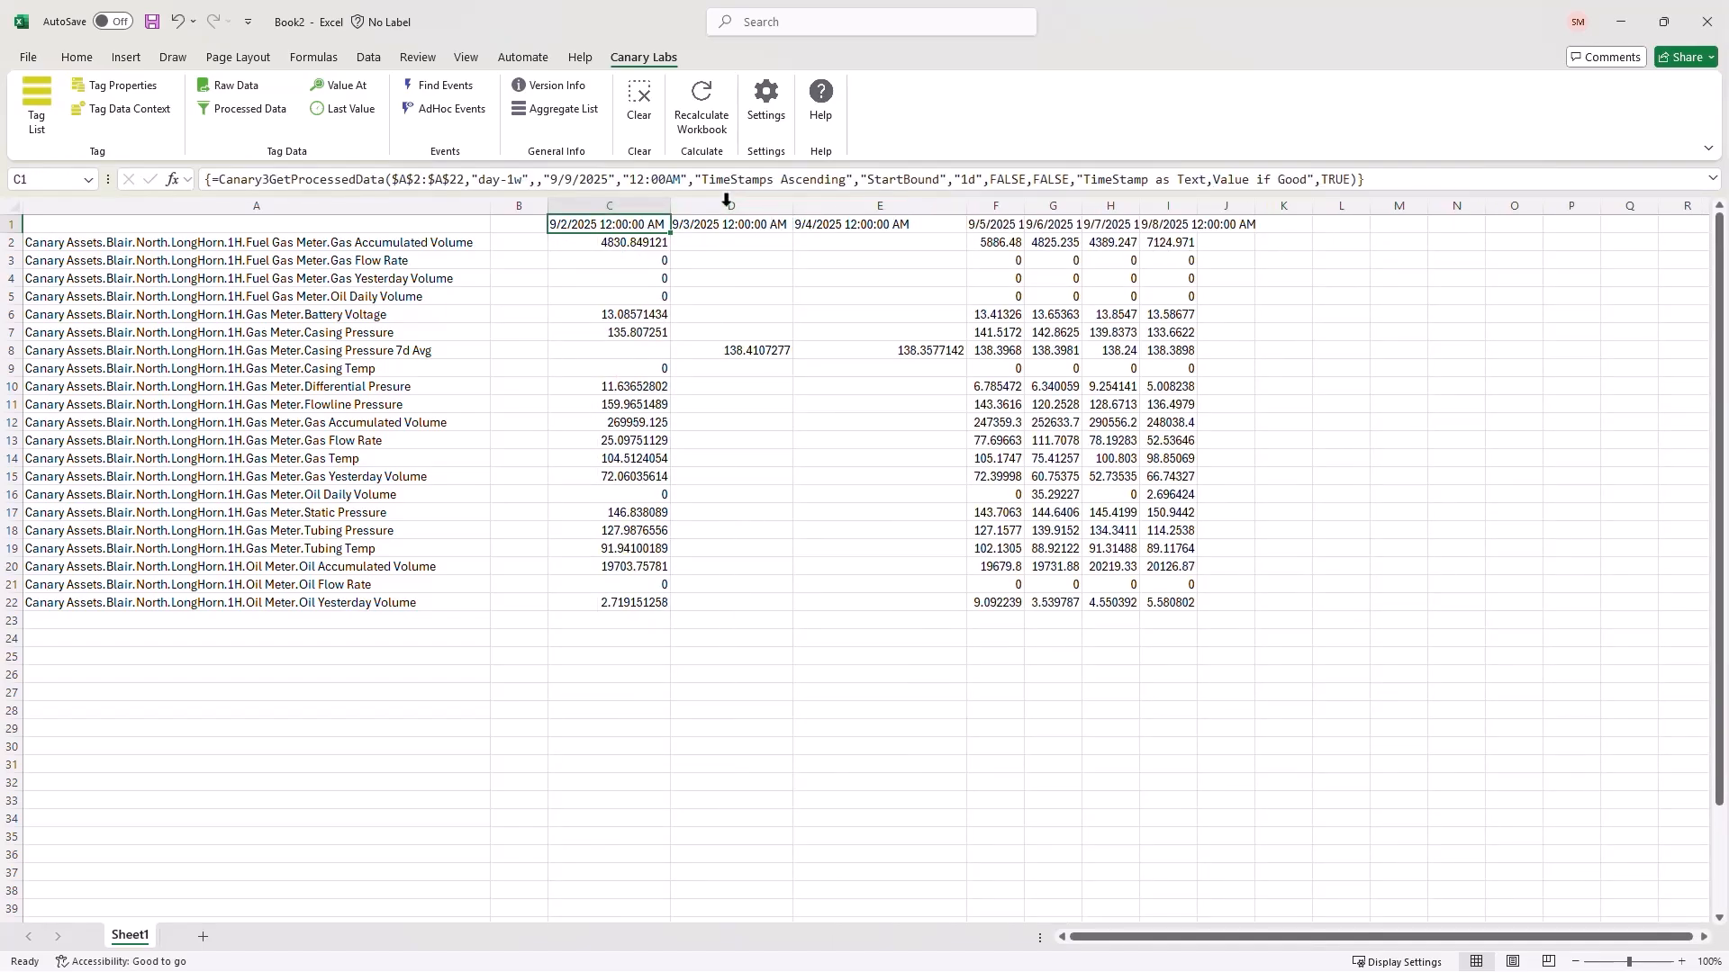
{"action": "left_click", "coordinate": [740, 242]}
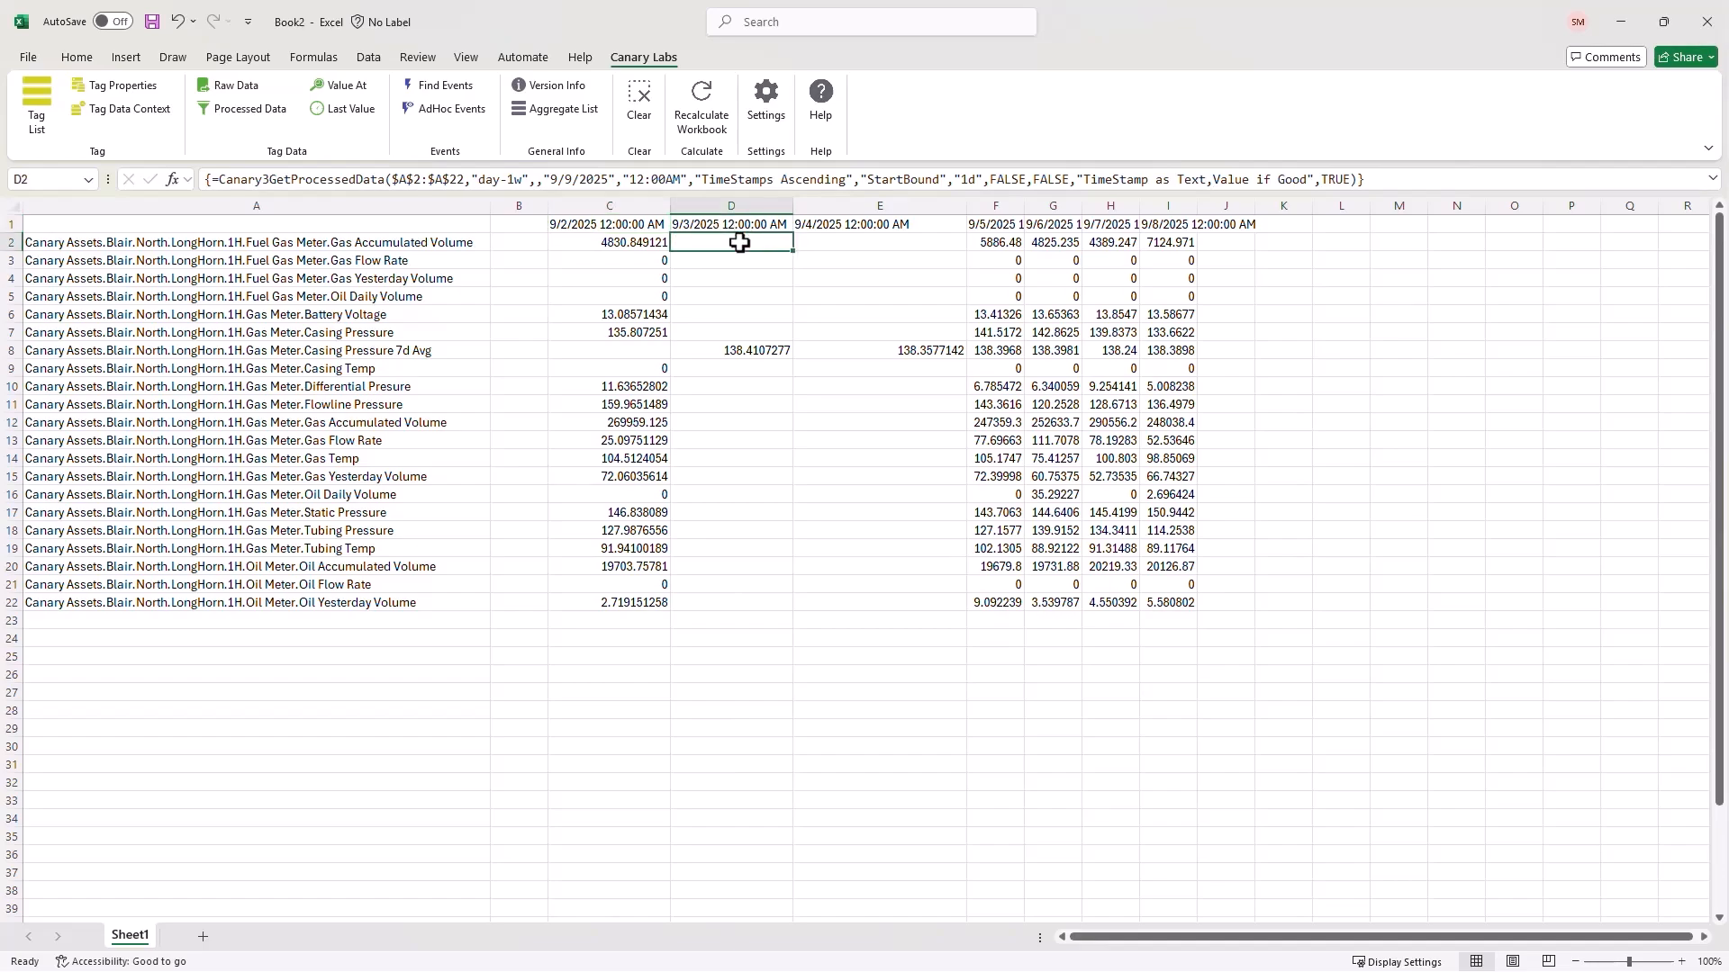
{"action": "double_click", "coordinate": [1025, 205]}
{"action": "double_click", "coordinate": [1146, 204]}
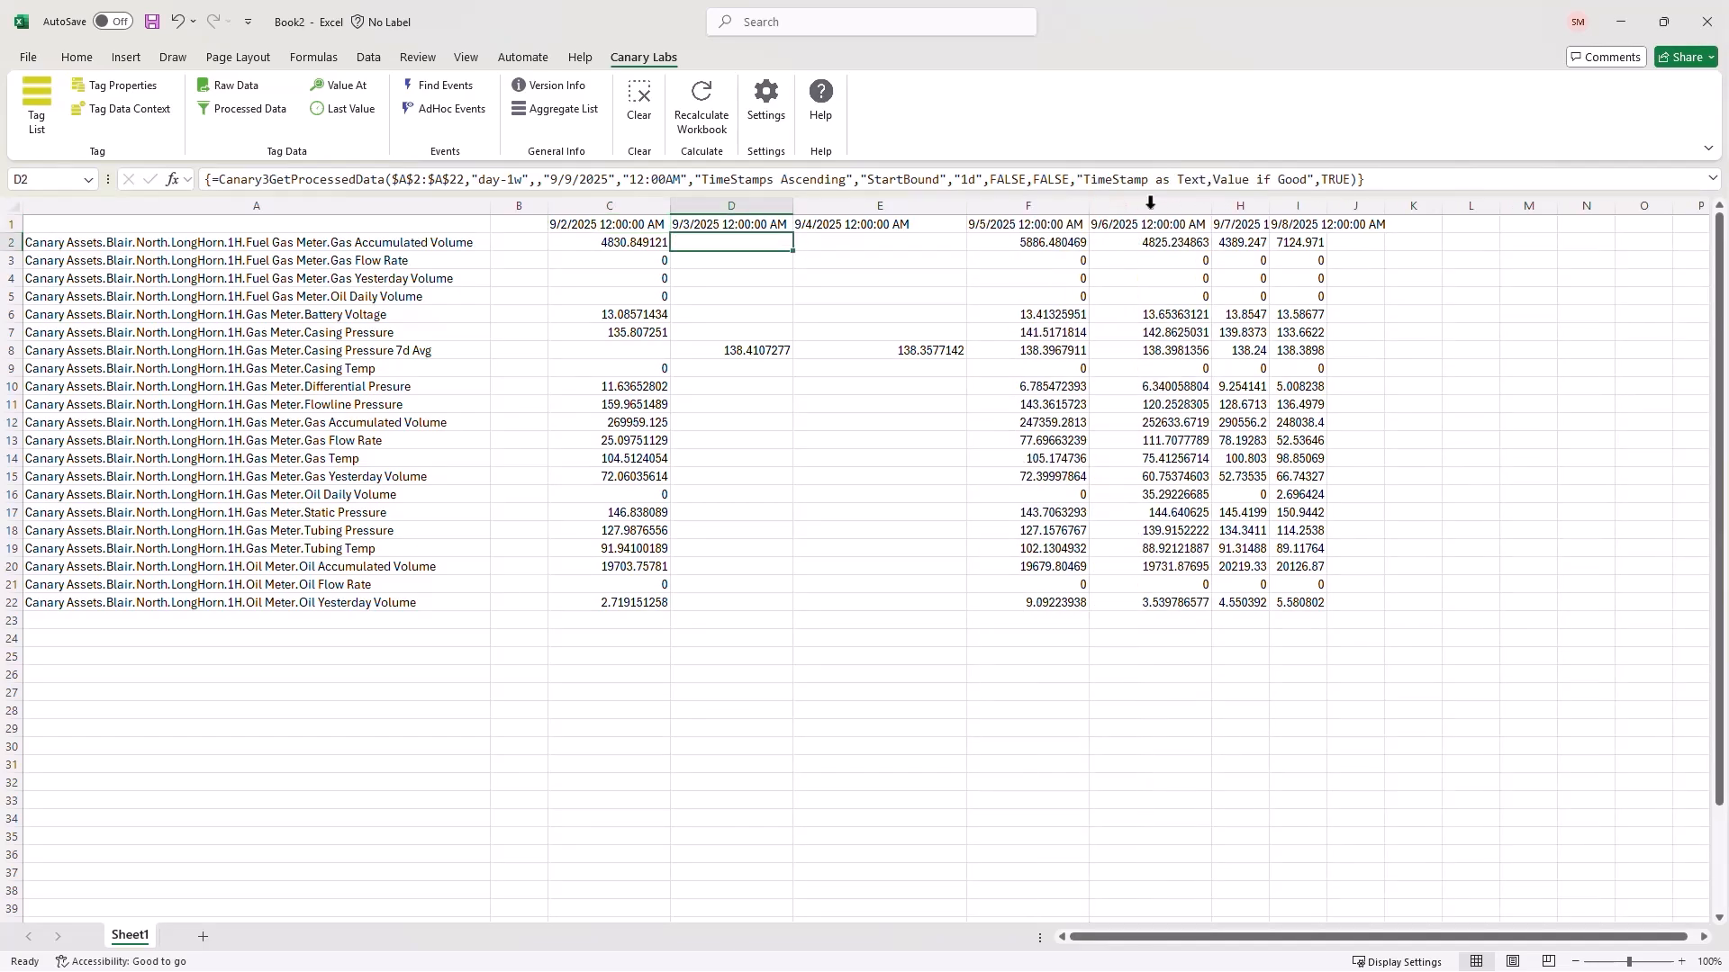
{"action": "double_click", "coordinate": [1270, 204]}
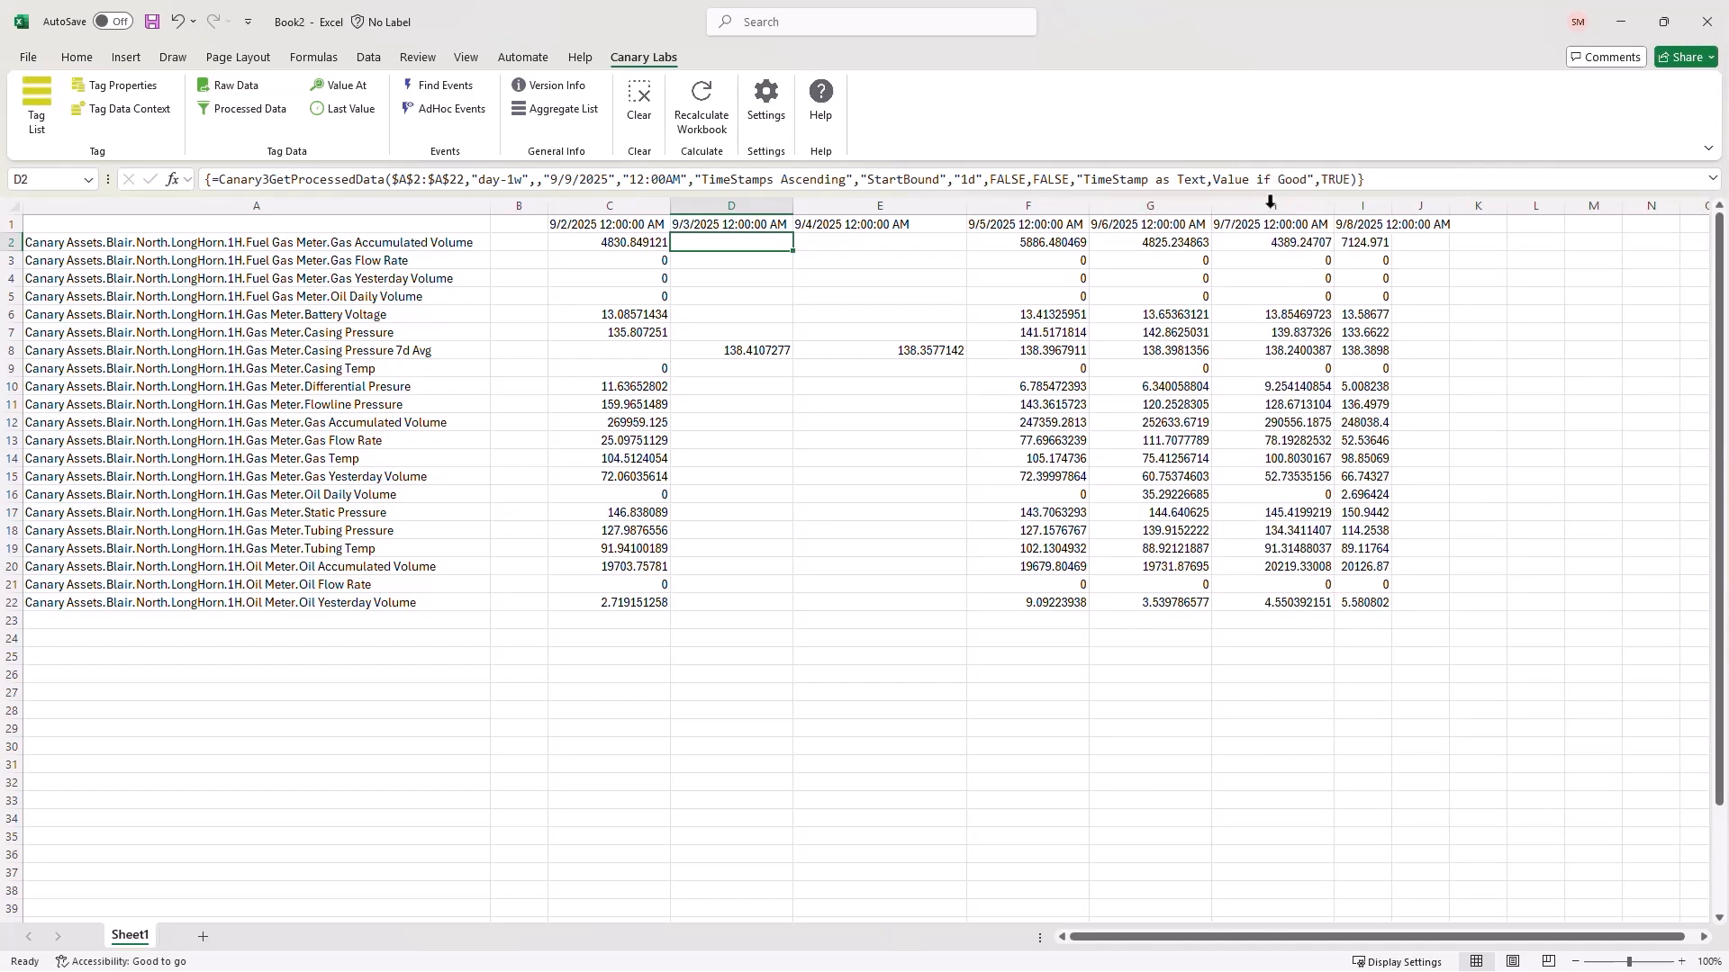
{"action": "left_click", "coordinate": [1263, 227]}
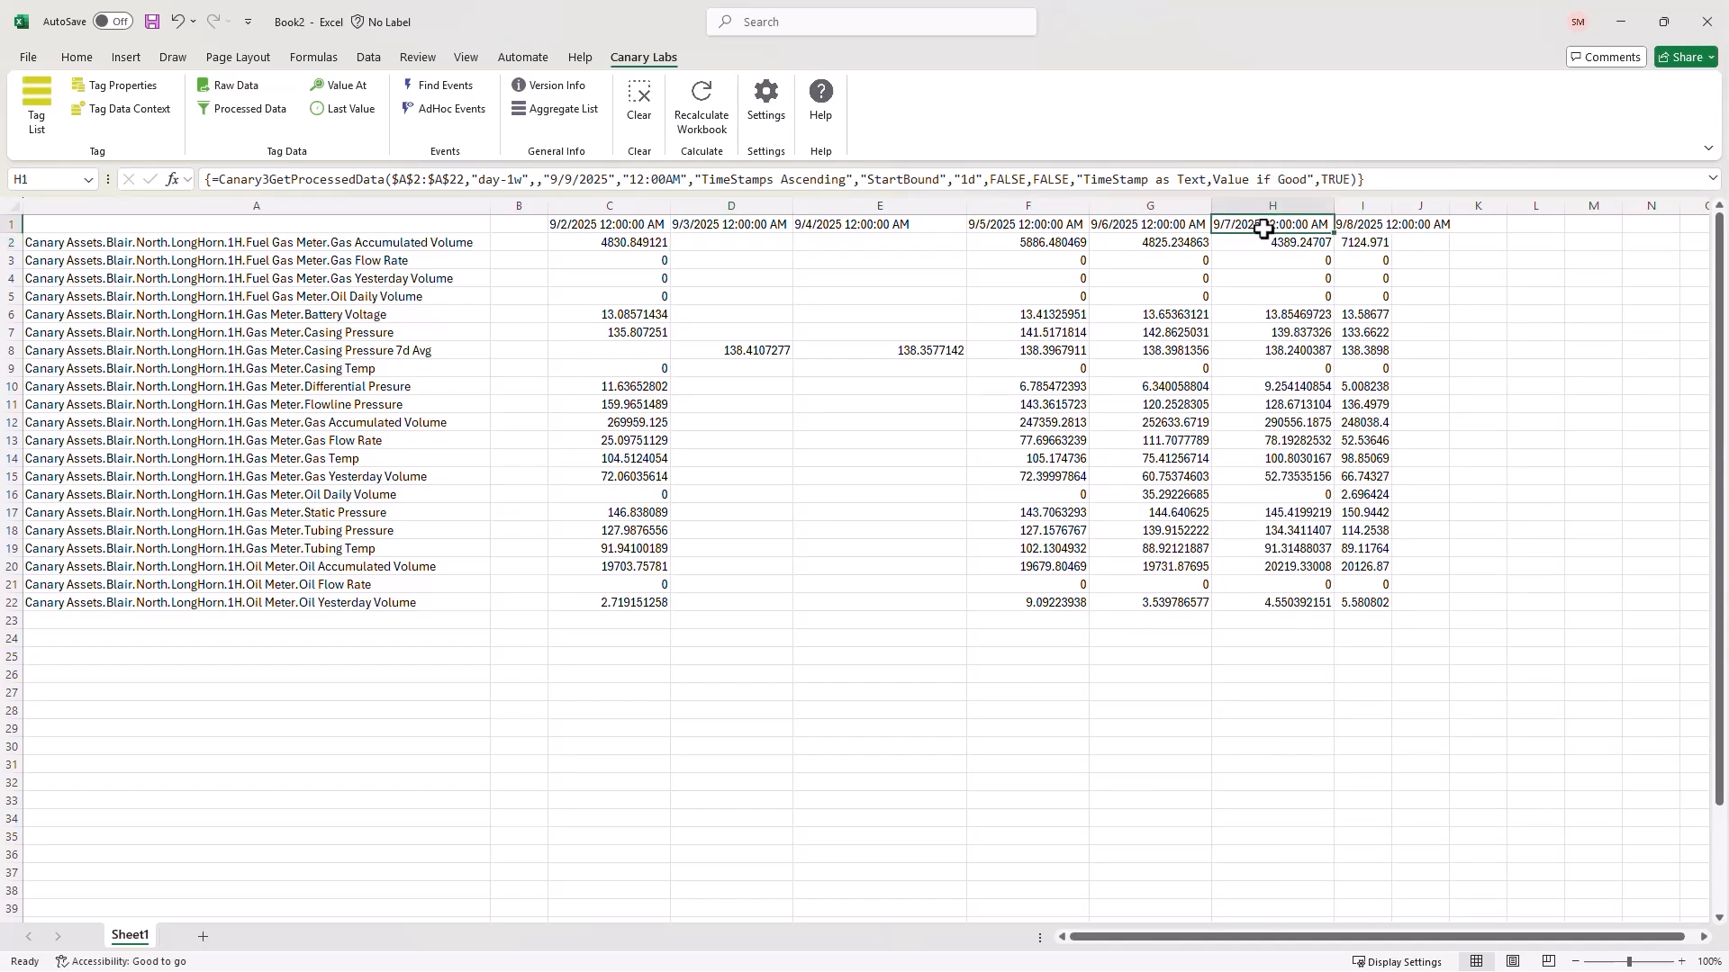